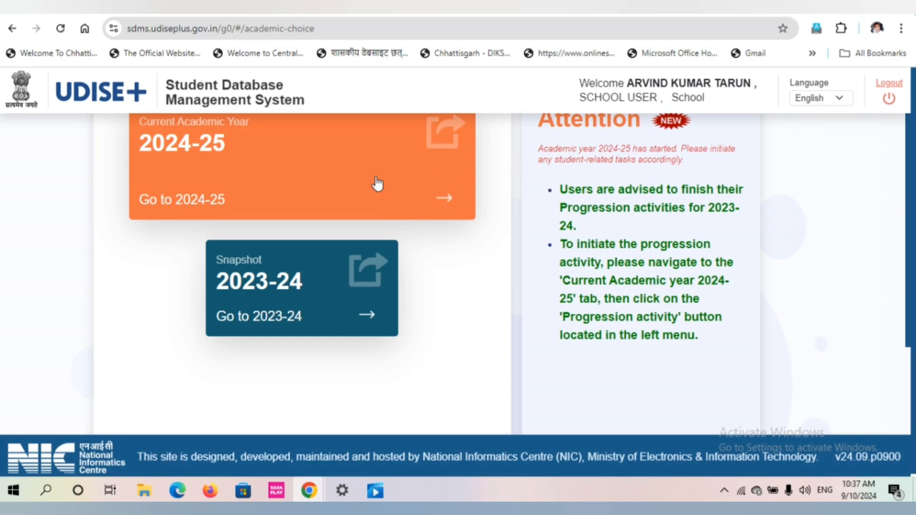
# Open the current academic year 2024-25 school dashboard and switch the site language to Hindi
pyautogui.click(460, 204)
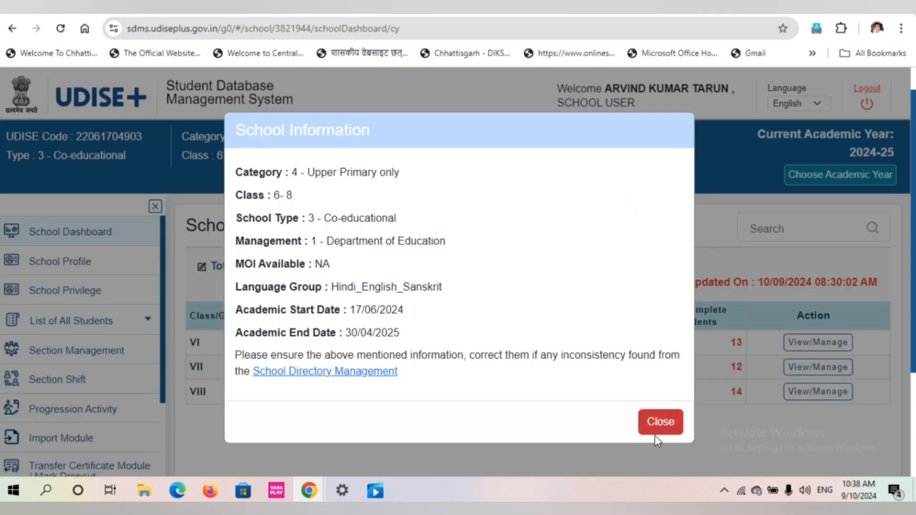
pyautogui.click(659, 424)
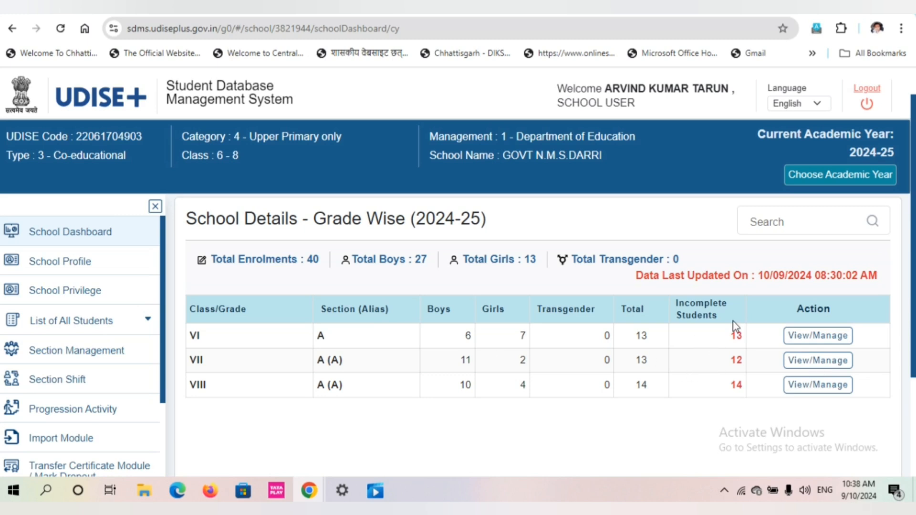
pyautogui.click(817, 104)
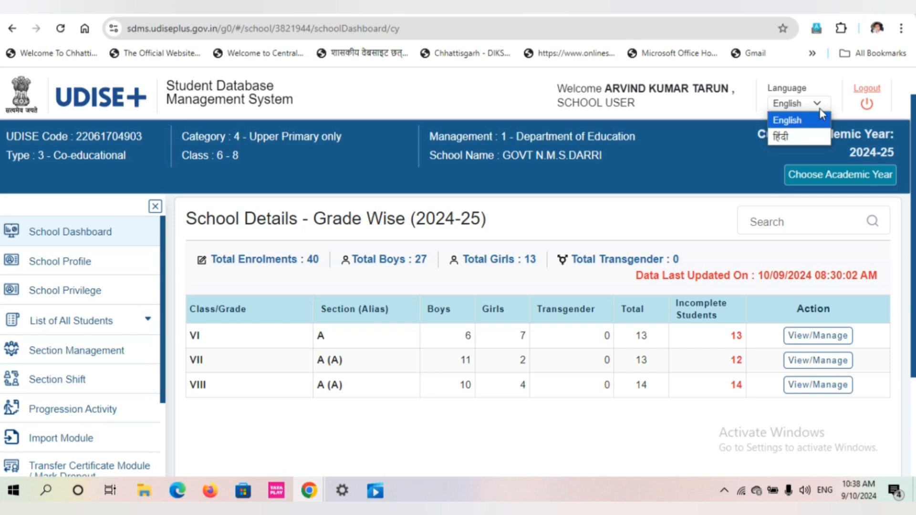
pyautogui.click(797, 139)
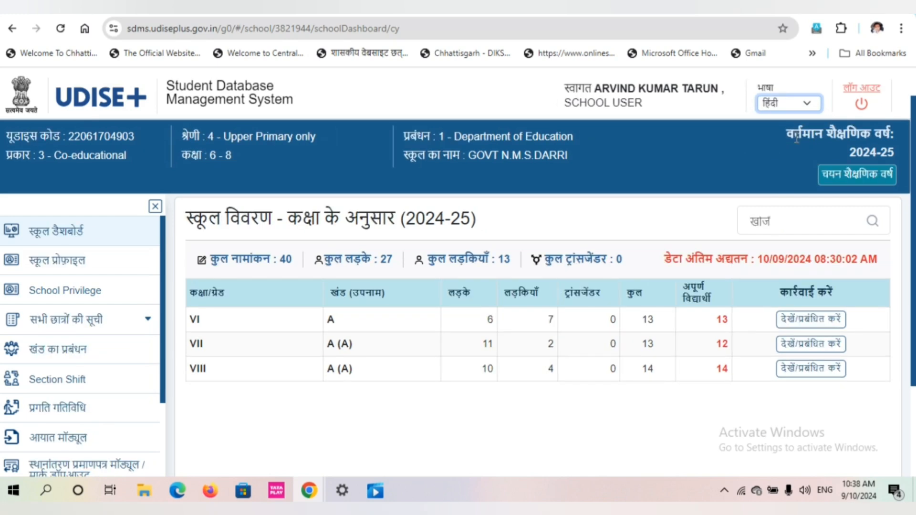
# Open the class VII student list and start the general profile form of the second student, whose entry is not started
pyautogui.click(811, 344)
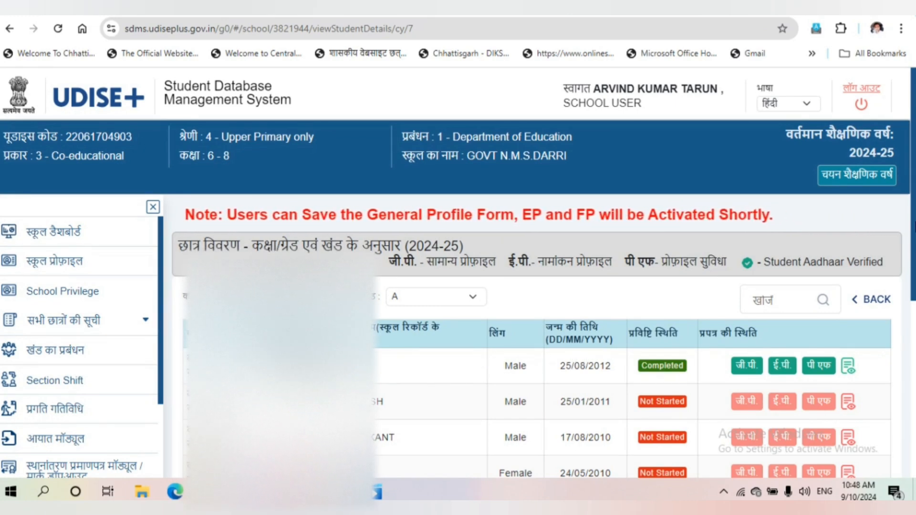
pyautogui.scroll(-2, 537, 334)
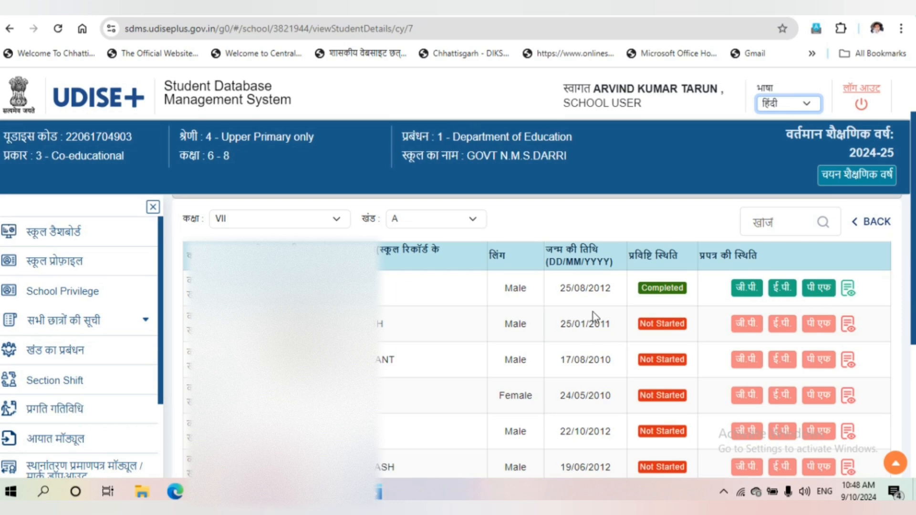
pyautogui.moveTo(639, 286); pyautogui.dragTo(690, 288)
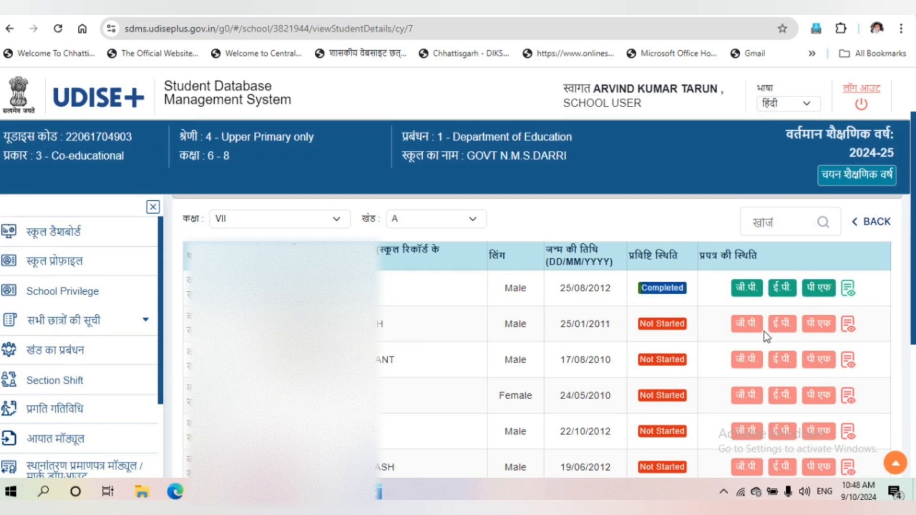
pyautogui.click(747, 326)
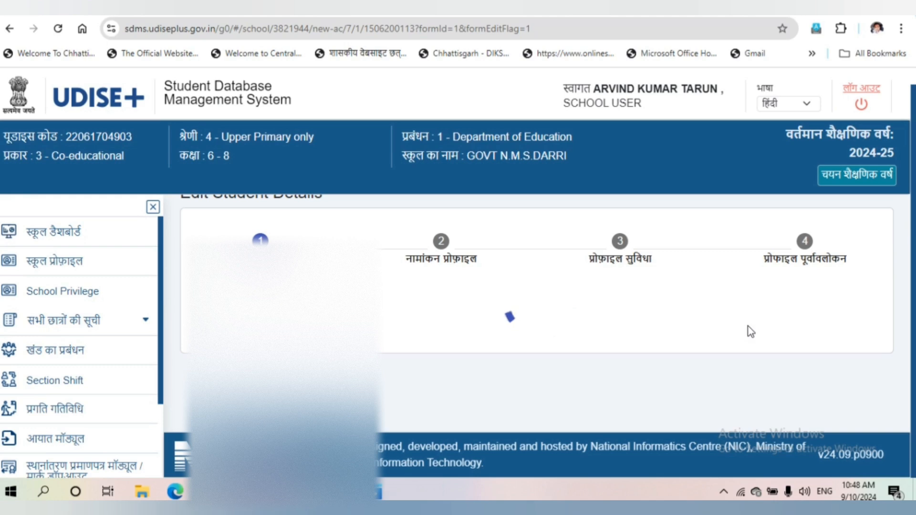
# Review the general profile form, covering the student's basic, contact and additional details
pyautogui.scroll(-1, 536, 334)
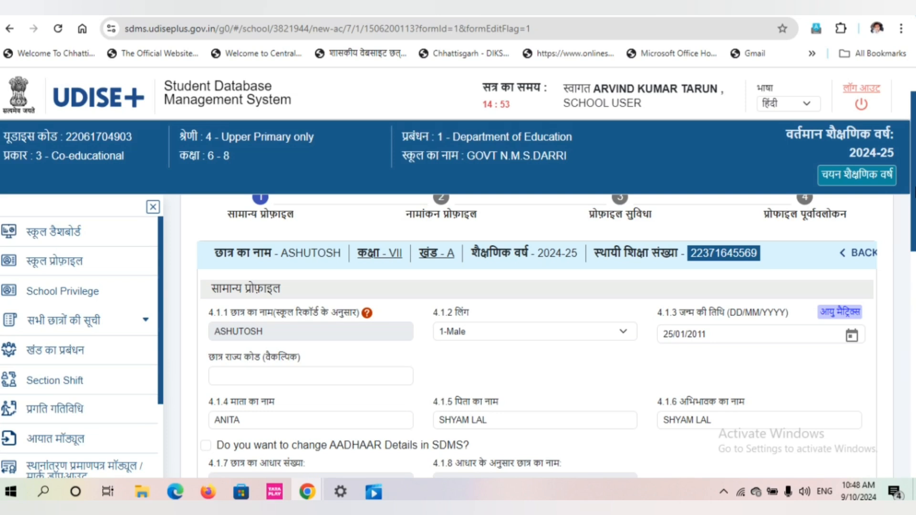
pyautogui.scroll(-2, 537, 334)
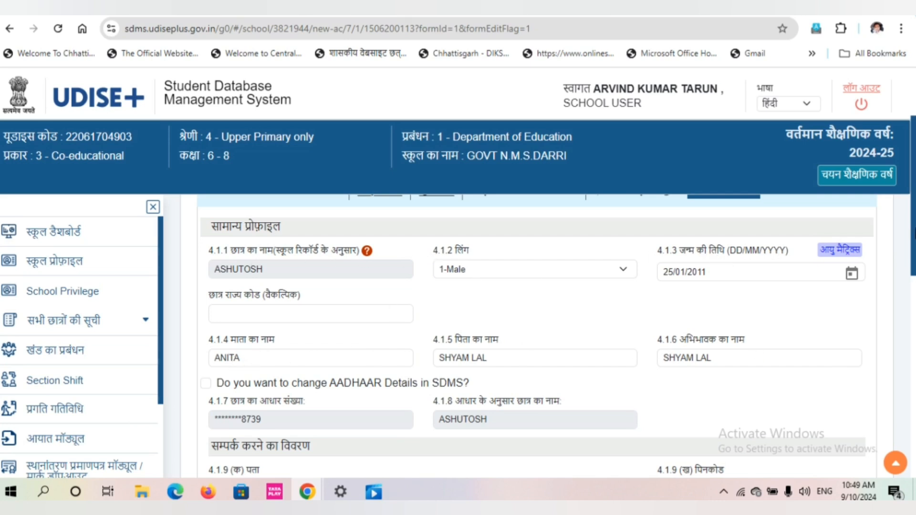
pyautogui.scroll(-4, 912, 312)
pyautogui.scroll(-1, 909, 315)
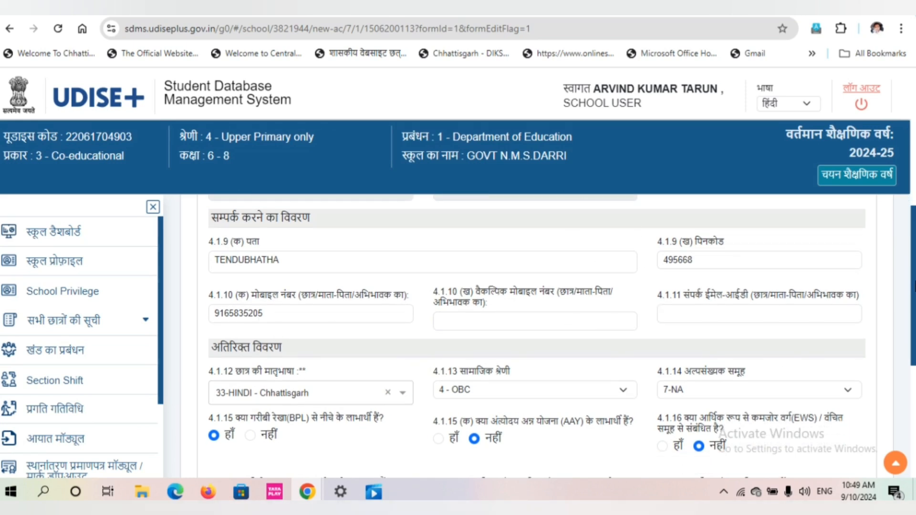
pyautogui.scroll(-1, 537, 337)
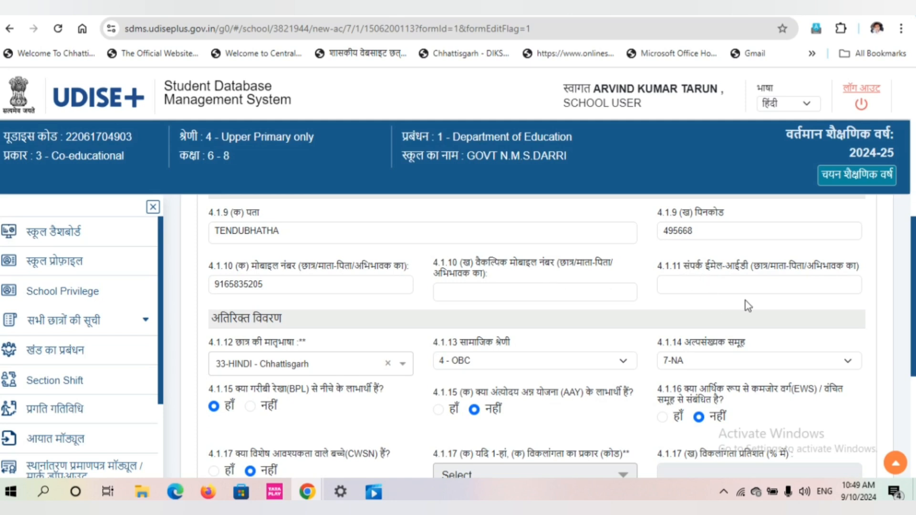
pyautogui.scroll(-3, 537, 336)
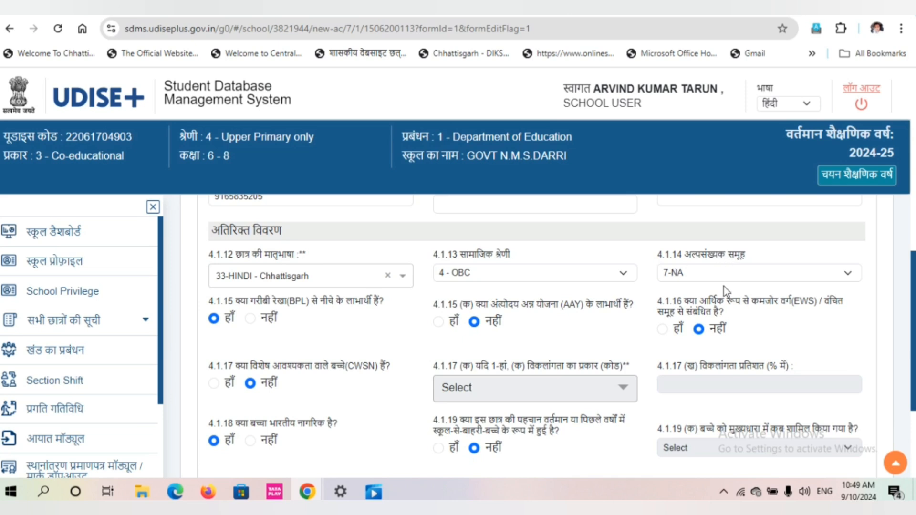
pyautogui.scroll(-2, 536, 337)
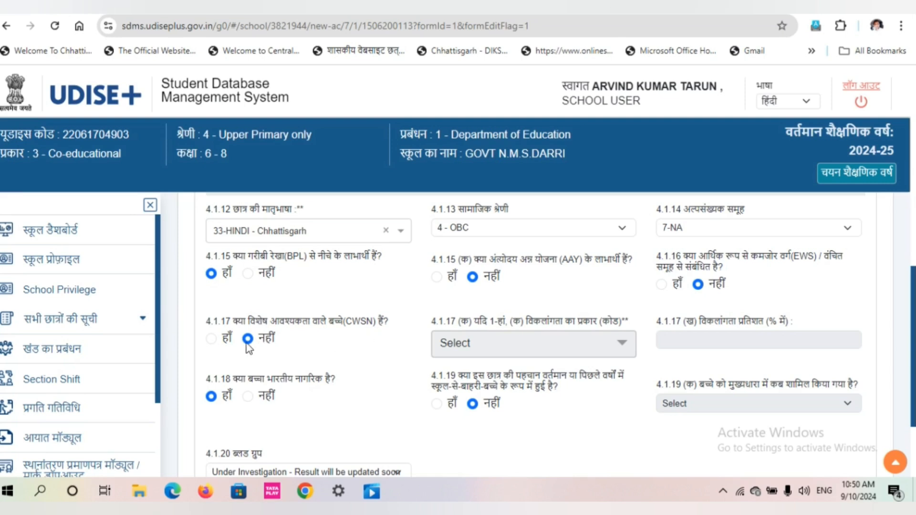
# Try answering Yes to the special-needs (CWSN) question to view the disability types, and return the answer to No
pyautogui.click(212, 340)
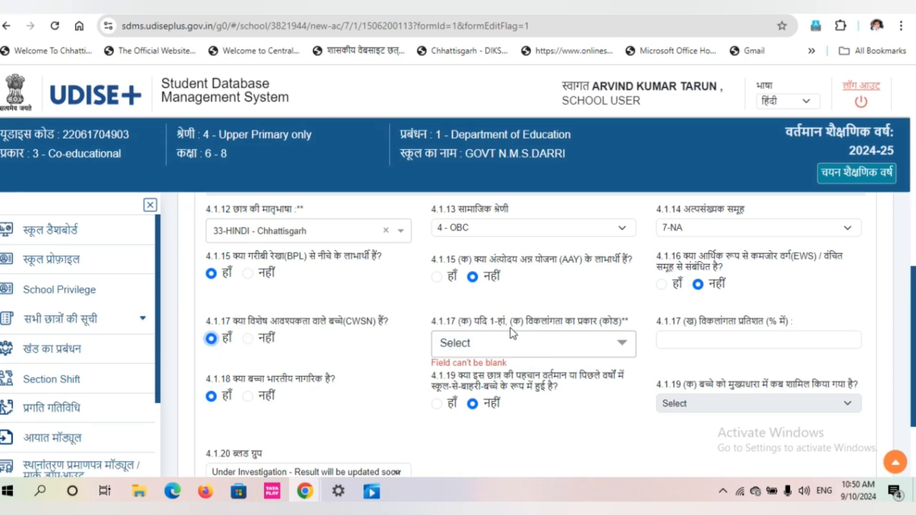
pyautogui.click(628, 349)
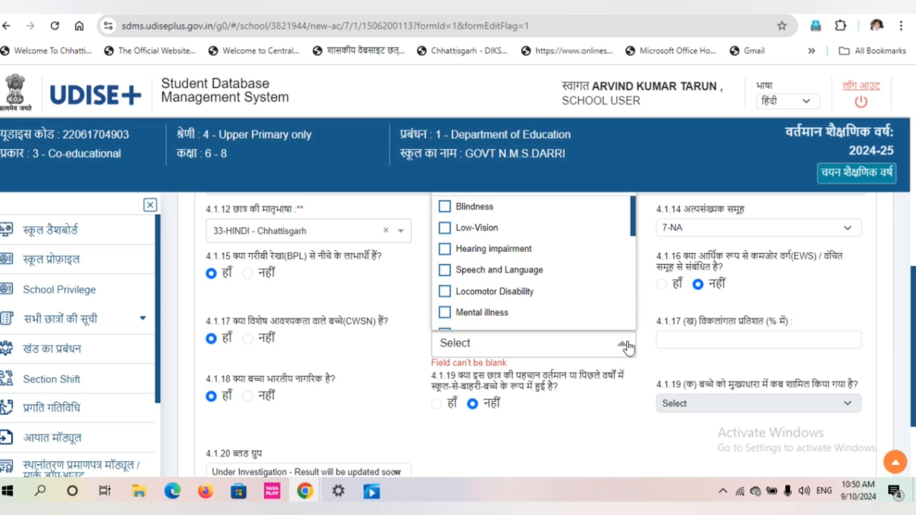
pyautogui.moveTo(636, 218); pyautogui.dragTo(654, 235)
pyautogui.click(655, 362)
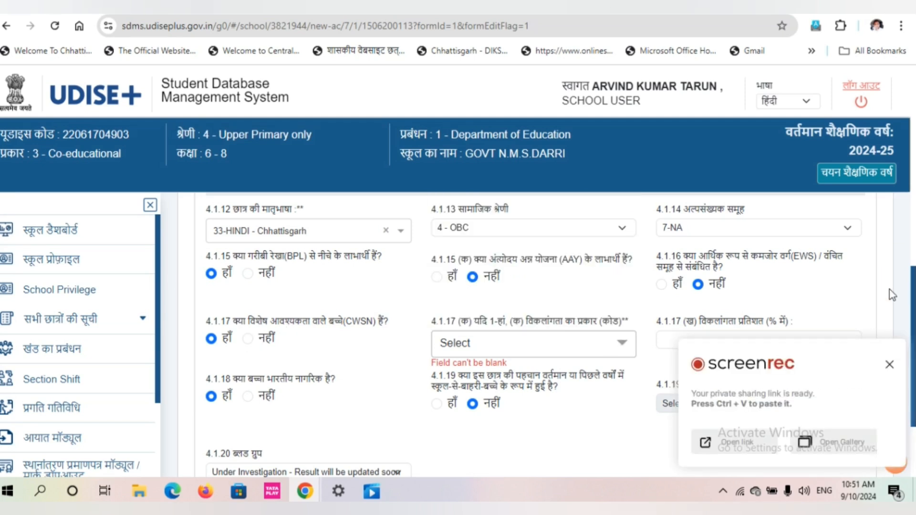
pyautogui.click(890, 365)
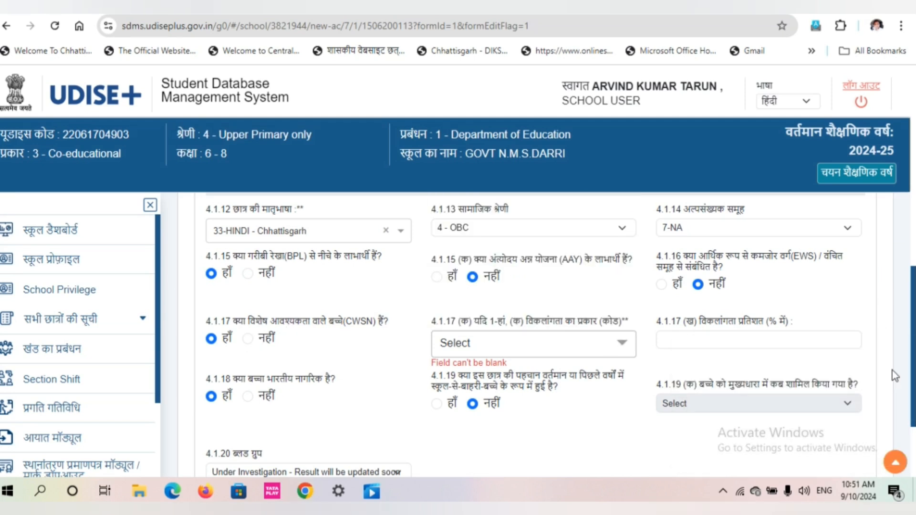
pyautogui.click(247, 338)
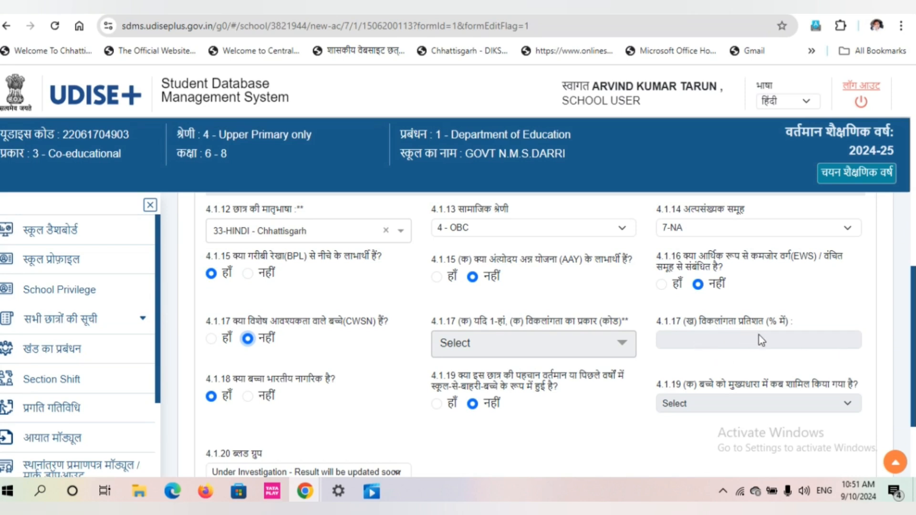
# Save the updated general profile and proceed to the student's enrolment profile
pyautogui.scroll(-3, 476, 359)
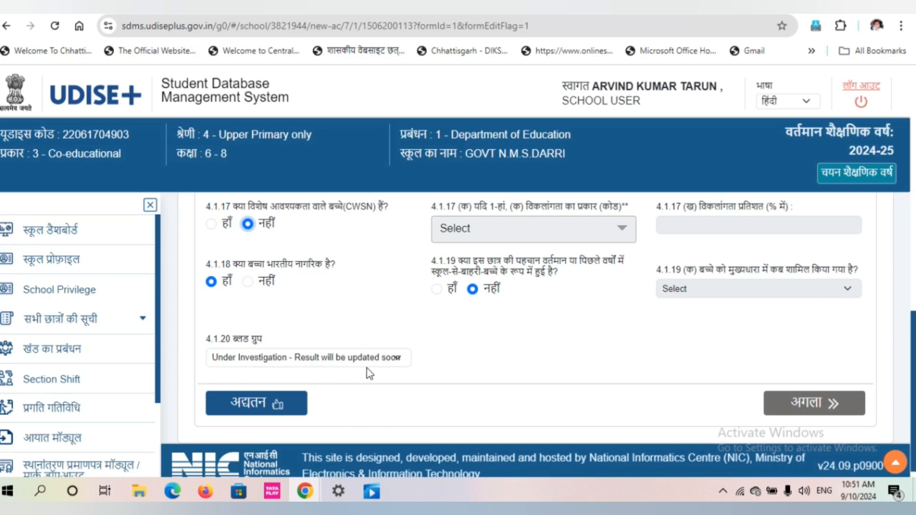
pyautogui.click(253, 409)
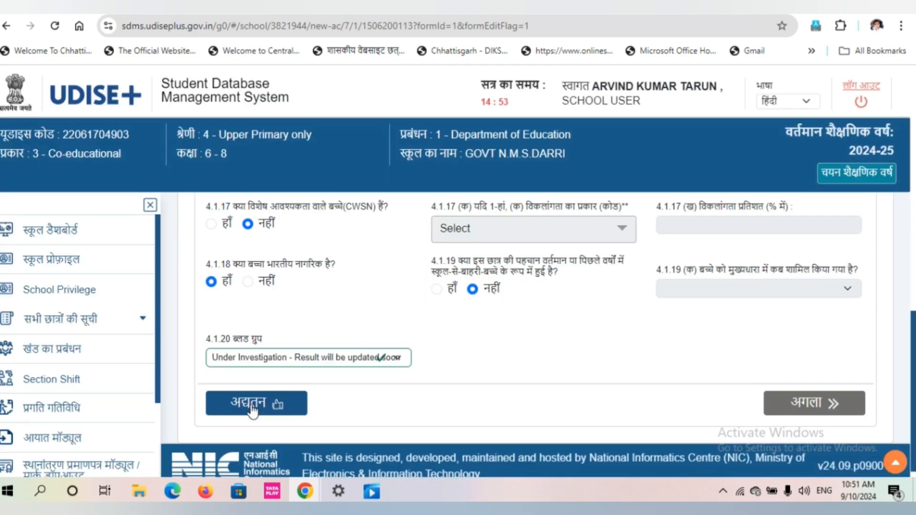
pyautogui.click(820, 405)
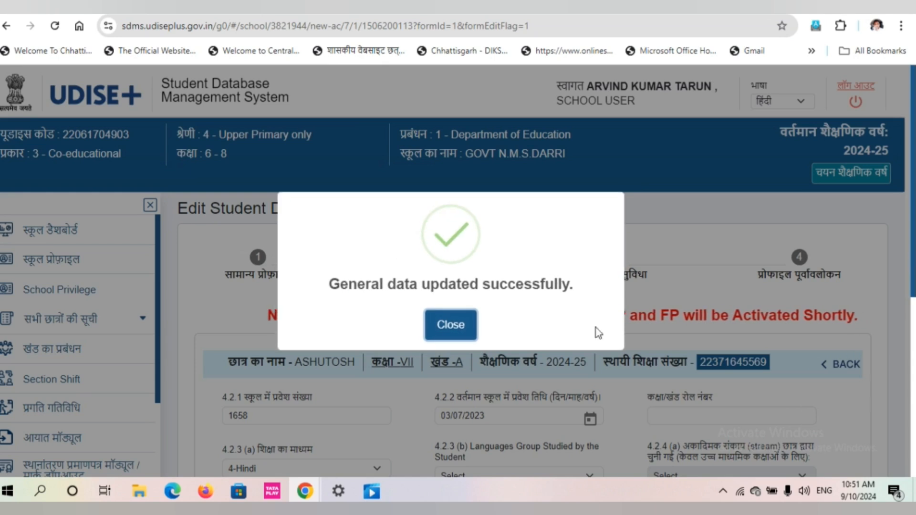
pyautogui.click(443, 328)
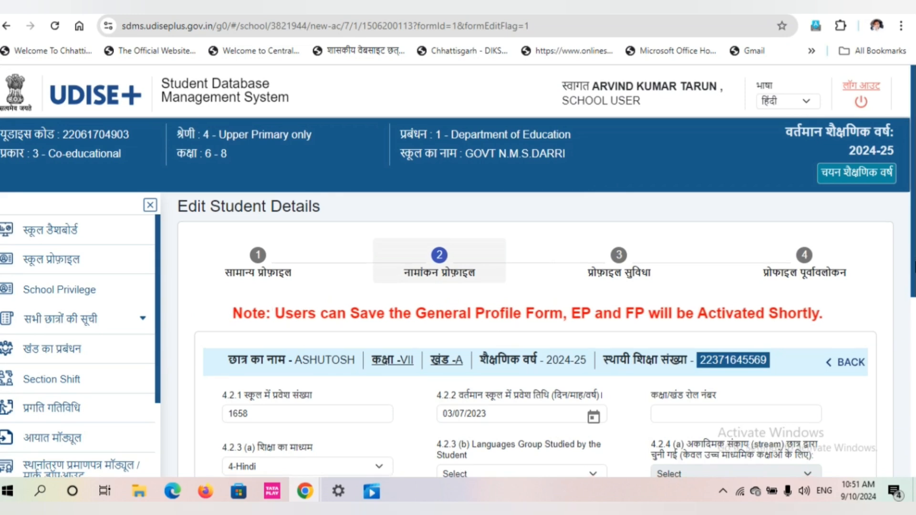
# Replace the school admission number in the enrolment profile with the student's correct admission number
pyautogui.scroll(-1, 544, 334)
pyautogui.moveTo(915, 296)
pyautogui.mouseDown()
pyautogui.moveTo(915, 333)
pyautogui.moveTo(915, 292)
pyautogui.mouseUp()
pyautogui.scroll(-2, 615, 367)
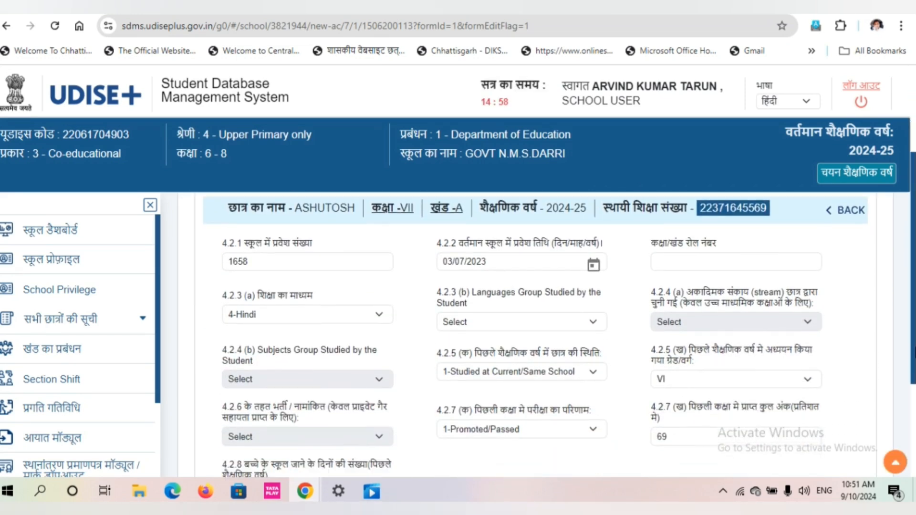
pyautogui.click(271, 264)
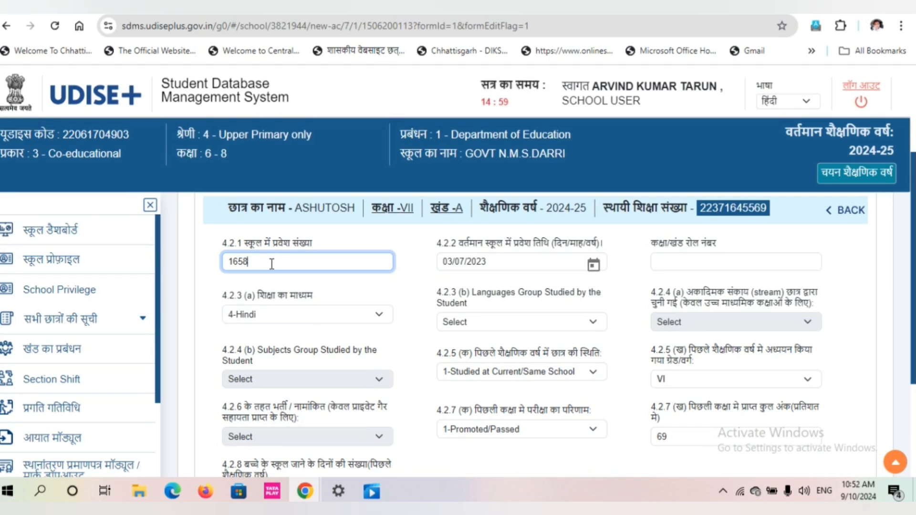
pyautogui.press('BackSpace')
pyautogui.press('BackSpace')
pyautogui.press('BackSpace')
pyautogui.press('BackSpace')
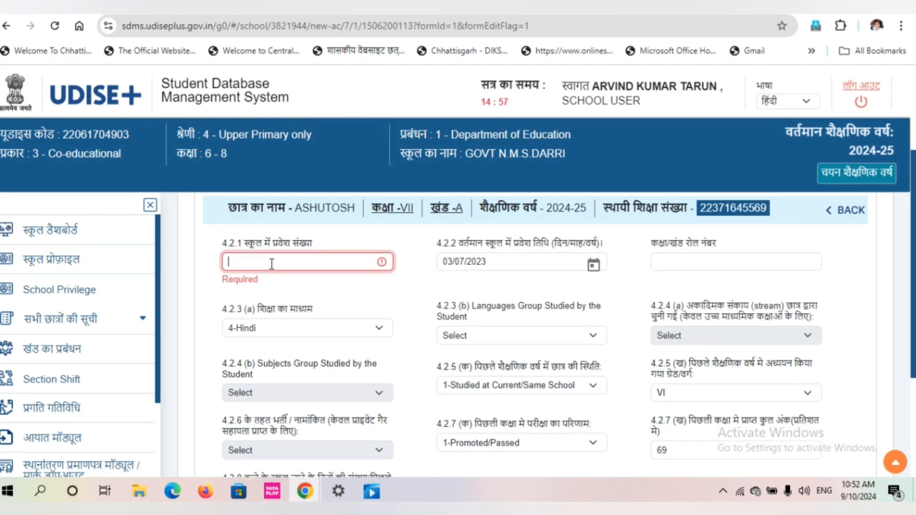
pyautogui.write('487')
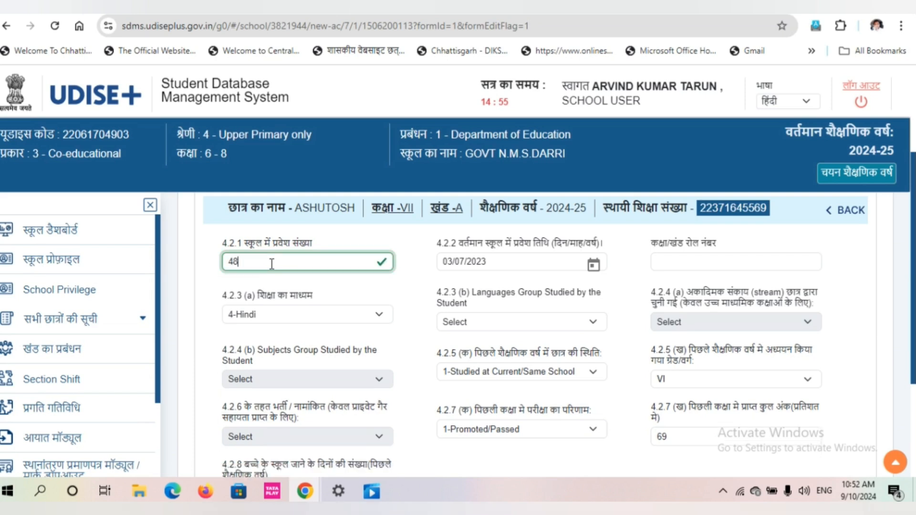
# Enter 7 as the class/section roll number and choose Hindi_English_Sanskrit as the languages group studied by the student
pyautogui.click(527, 269)
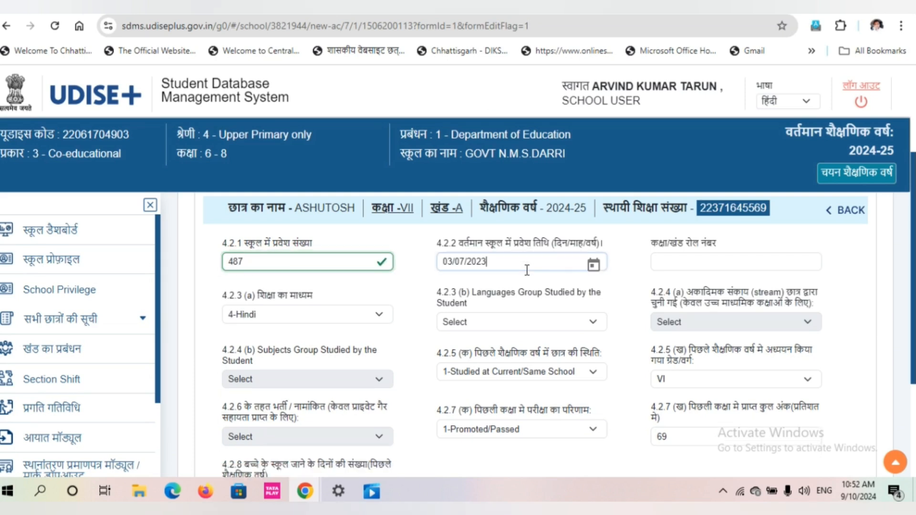
pyautogui.click(714, 261)
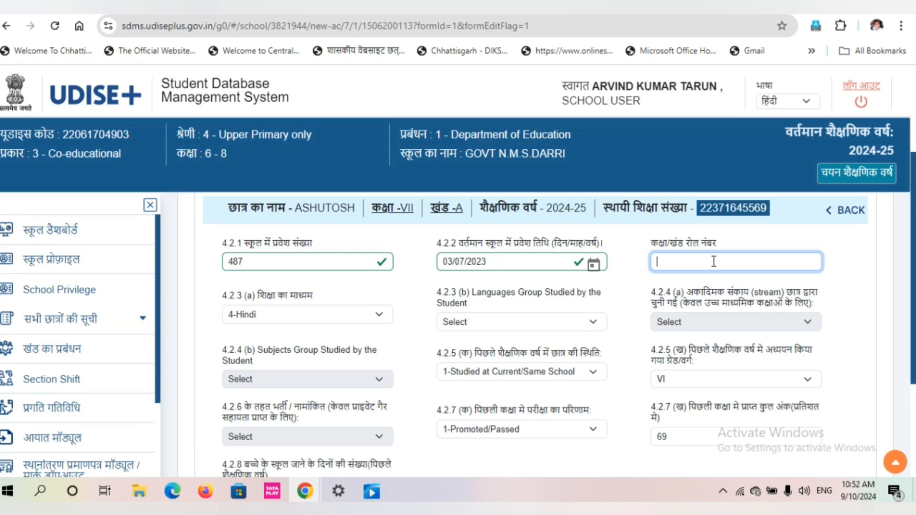
pyautogui.write('7')
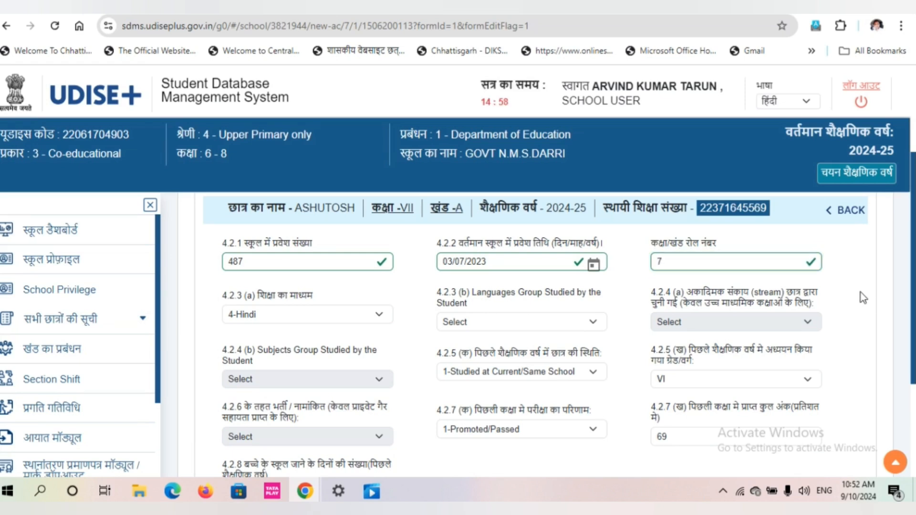
pyautogui.scroll(-1, 861, 293)
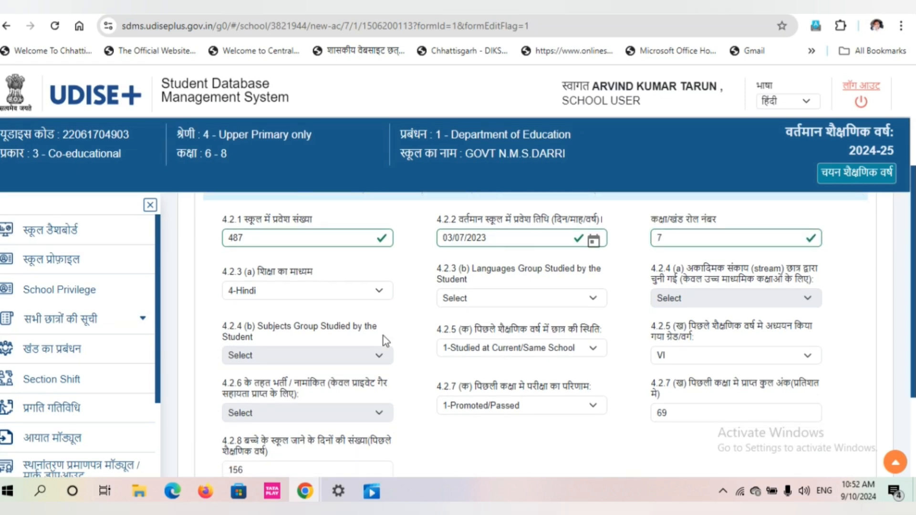
pyautogui.click(593, 300)
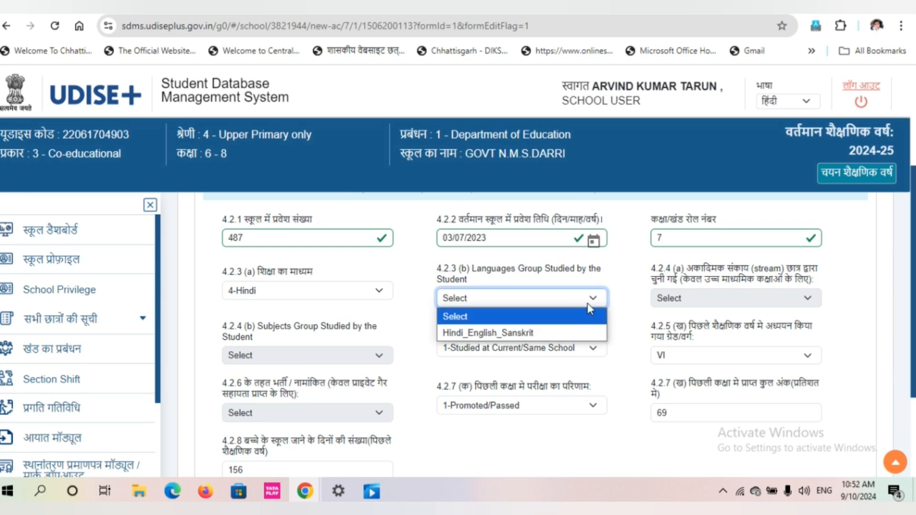
pyautogui.click(560, 329)
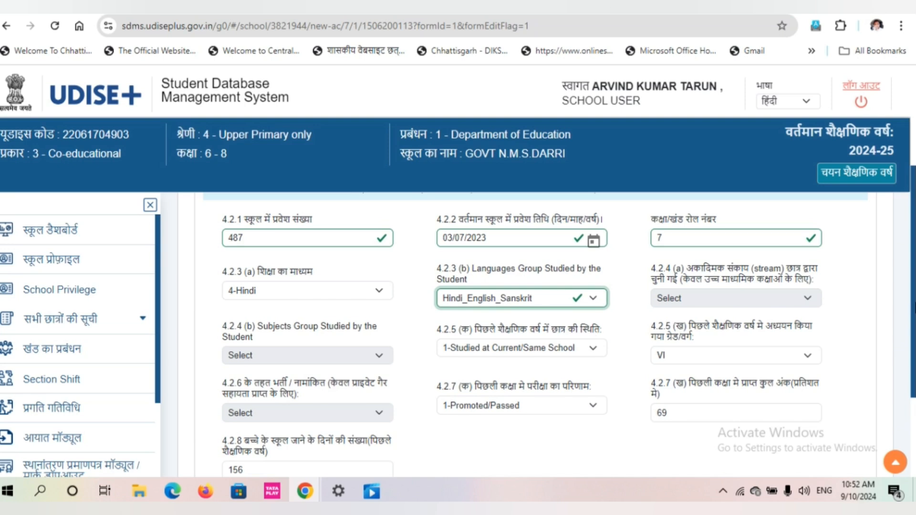
# Choose 1-Studied at Current/Same School as the student's status in the previous academic year
pyautogui.scroll(-2, 294, 268)
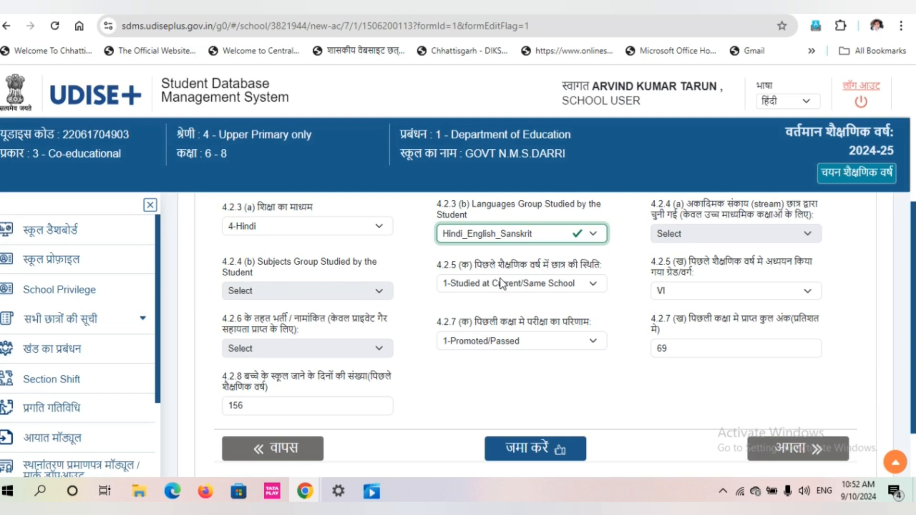
pyautogui.click(579, 285)
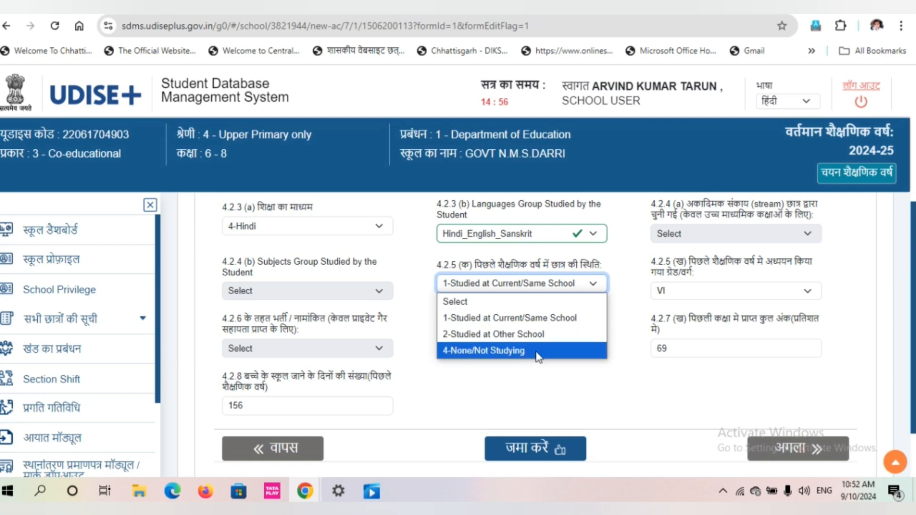
pyautogui.click(560, 319)
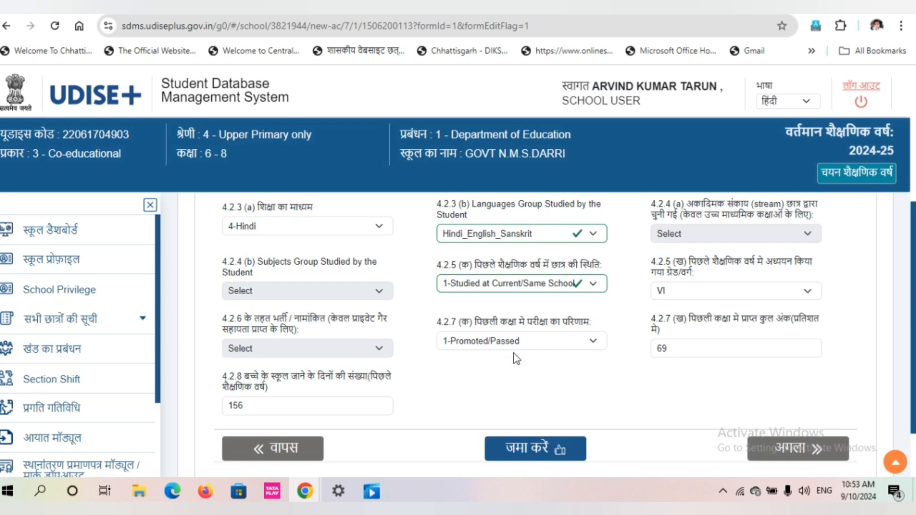
# Set the previous class's marks percentage to 72 and the number of days attended in the previous academic year to 165
pyautogui.click(721, 353)
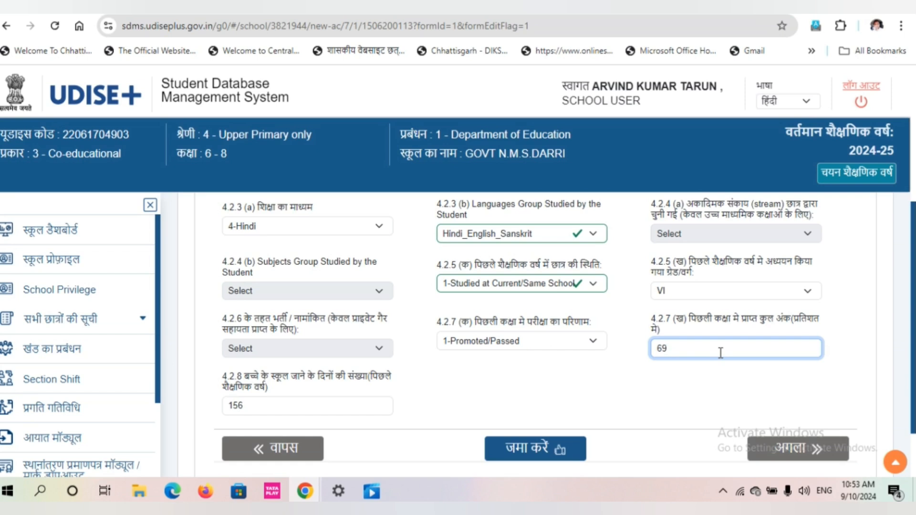
pyautogui.press('BackSpace')
pyautogui.press('BackSpace')
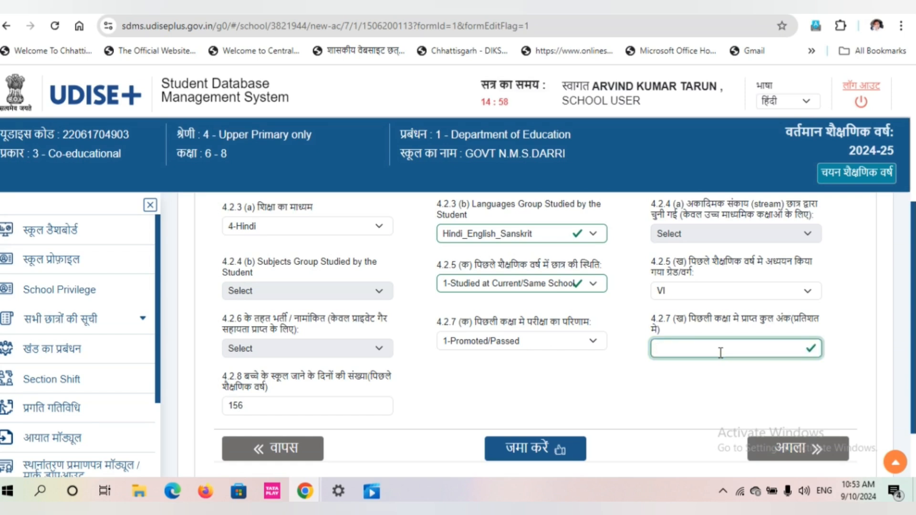
pyautogui.write('72')
pyautogui.click(262, 410)
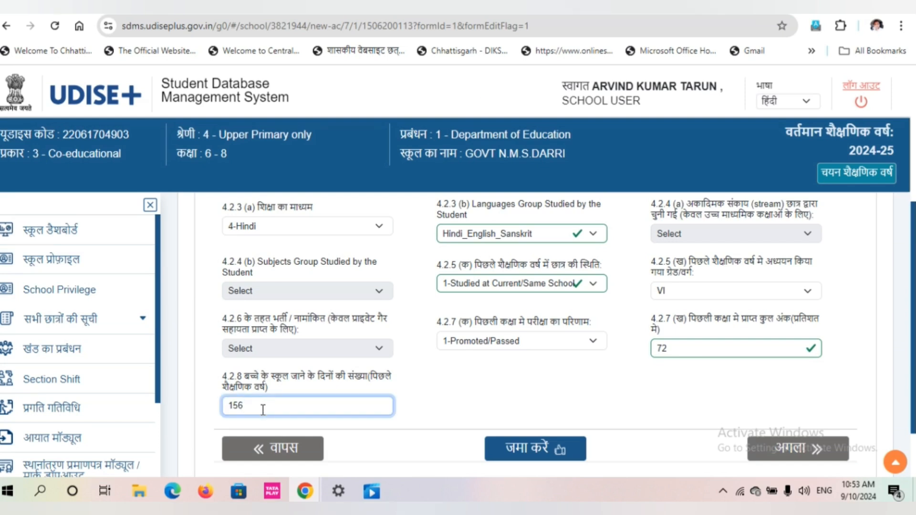
pyautogui.press('BackSpace')
pyautogui.press('BackSpace')
pyautogui.press('BackSpace')
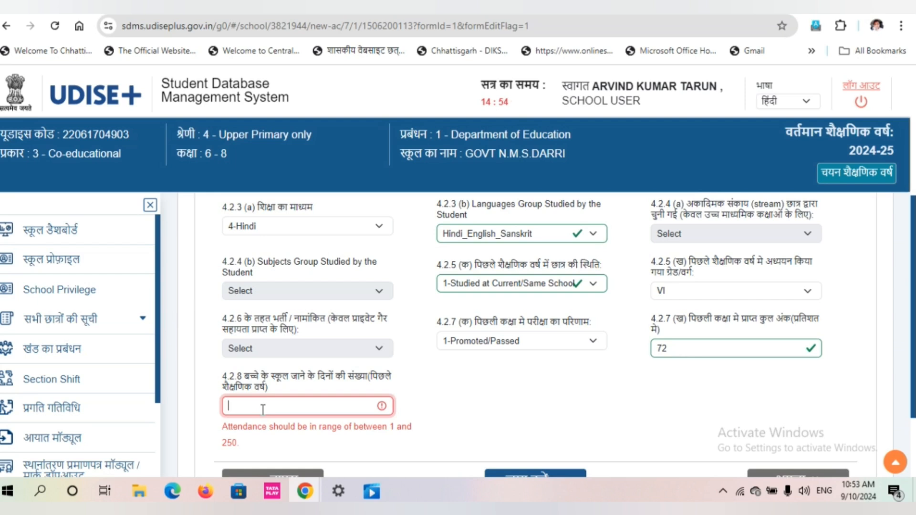
pyautogui.write('165')
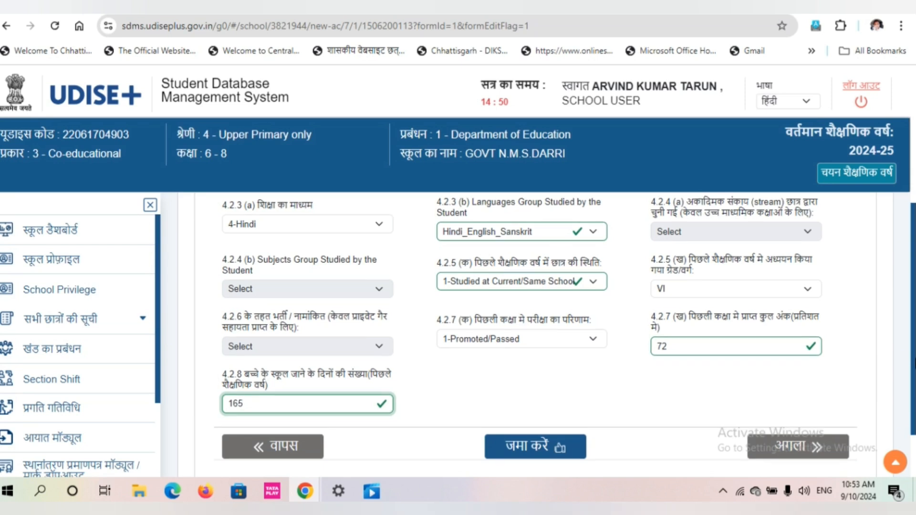
# Save the enrolment profile and proceed to the student's facility profile
pyautogui.scroll(-1, 520, 415)
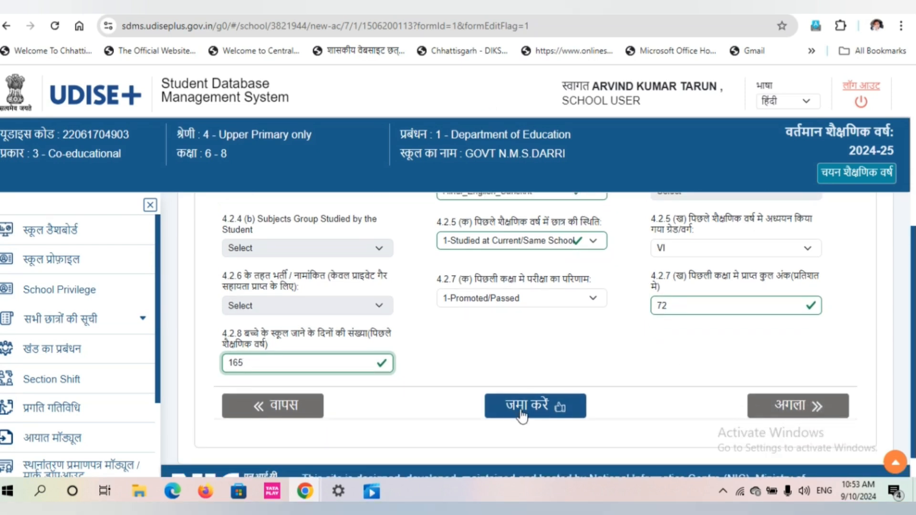
pyautogui.click(523, 410)
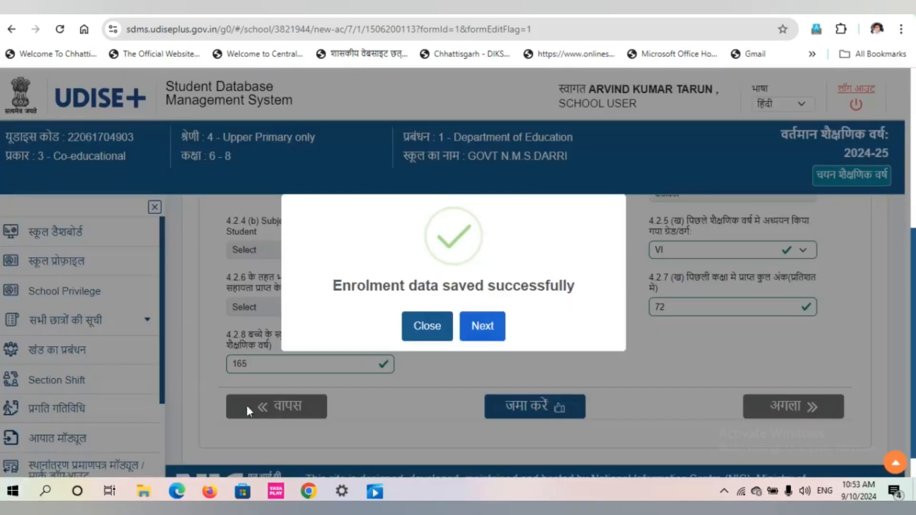
pyautogui.click(481, 334)
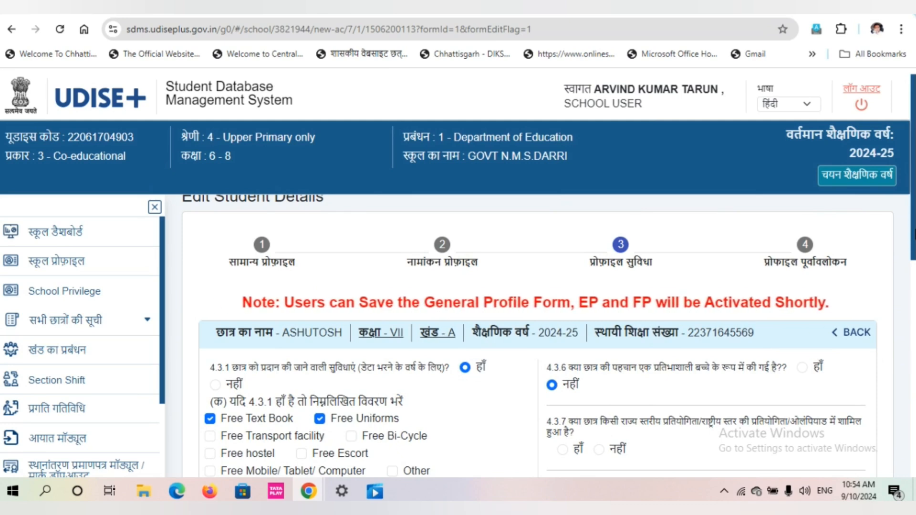
# Review the facility profile's questions on free facilities, special-needs aids, disability screenings, competitions, digital skills and physical measurements
pyautogui.scroll(-1, 909, 224)
pyautogui.scroll(-1, 910, 257)
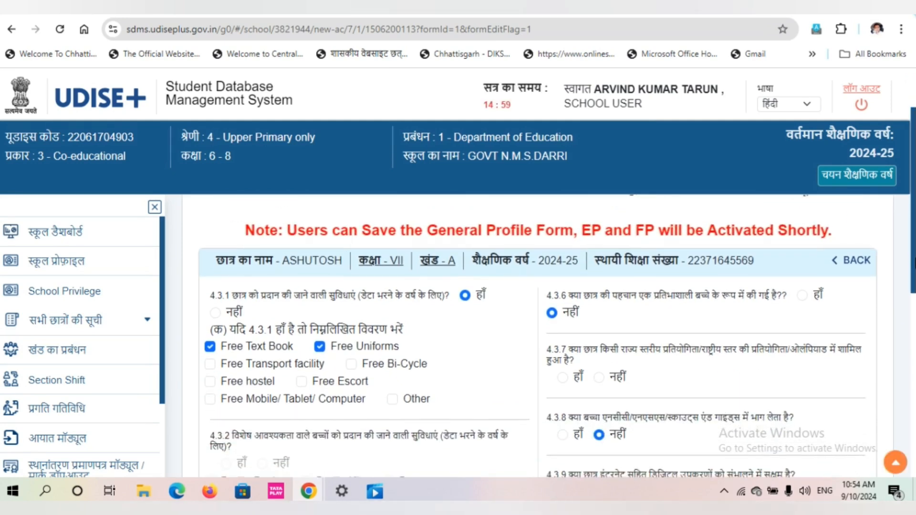
pyautogui.scroll(-1, 910, 258)
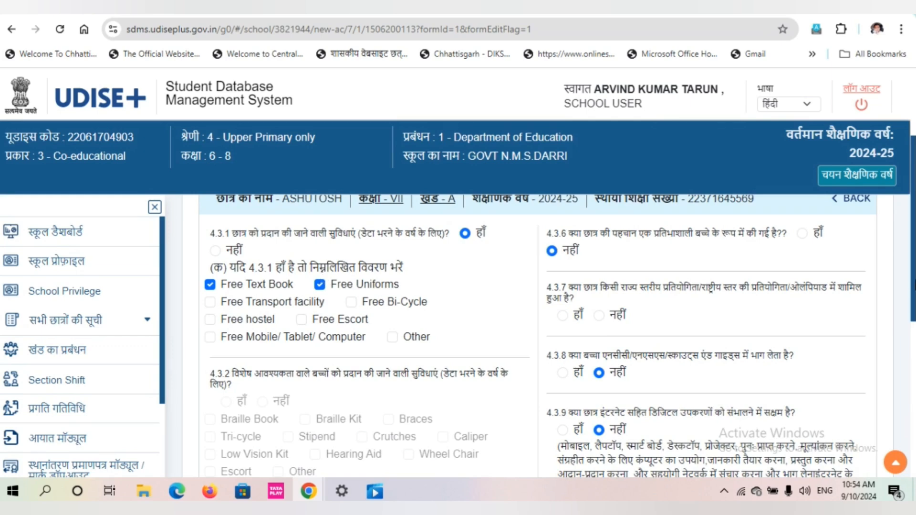
pyautogui.scroll(-2, 377, 282)
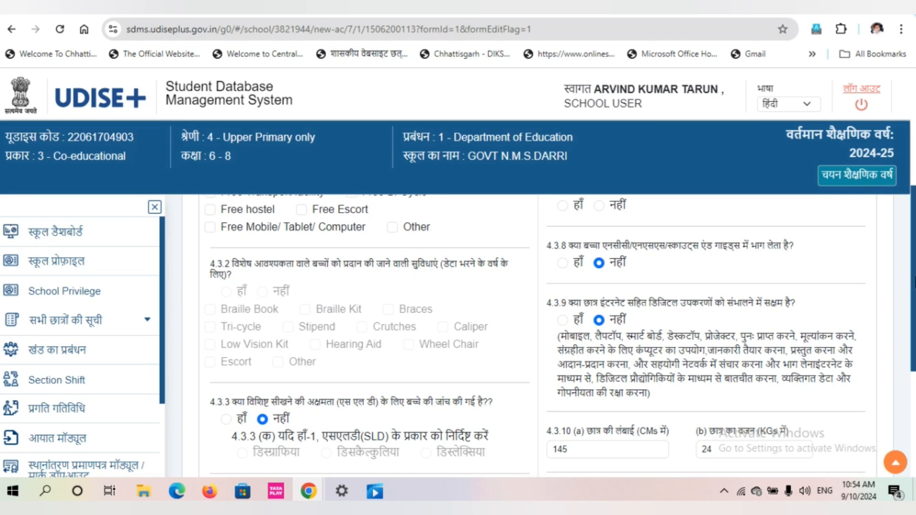
pyautogui.scroll(-2, 561, 331)
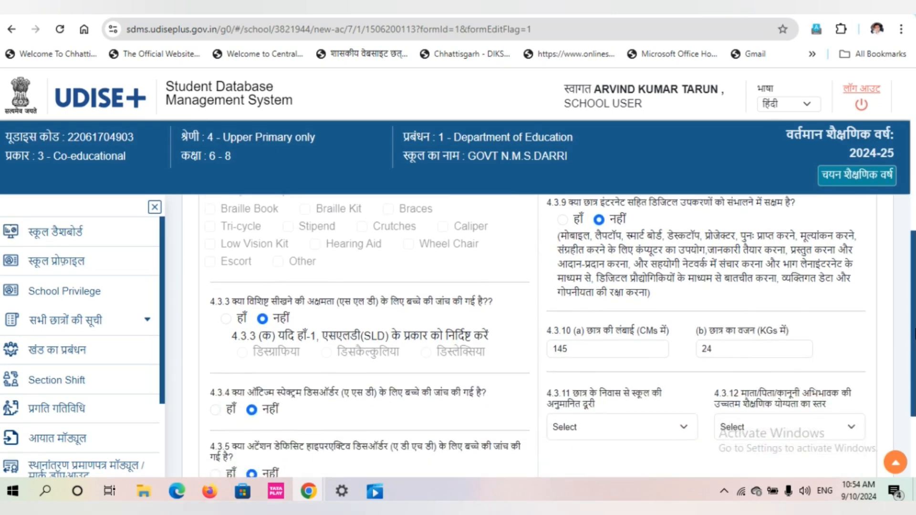
pyautogui.scroll(-1, 182, 275)
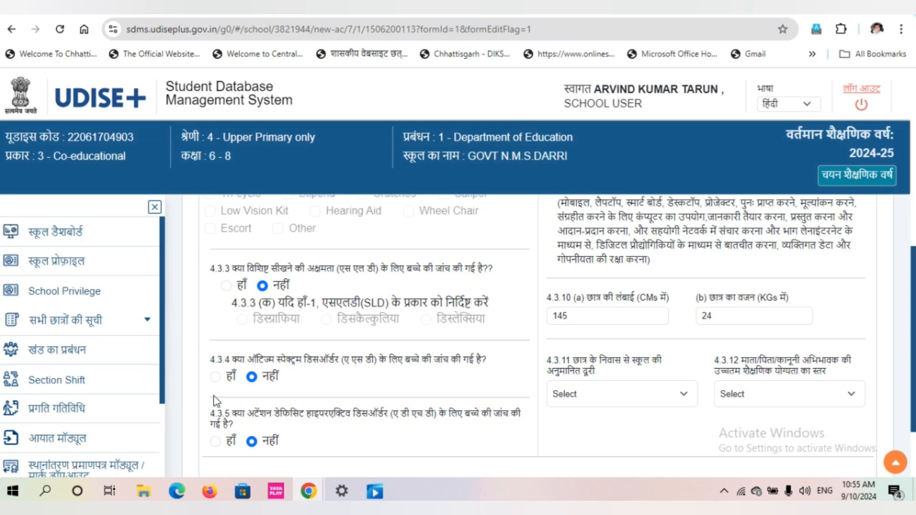
pyautogui.scroll(-2, 539, 334)
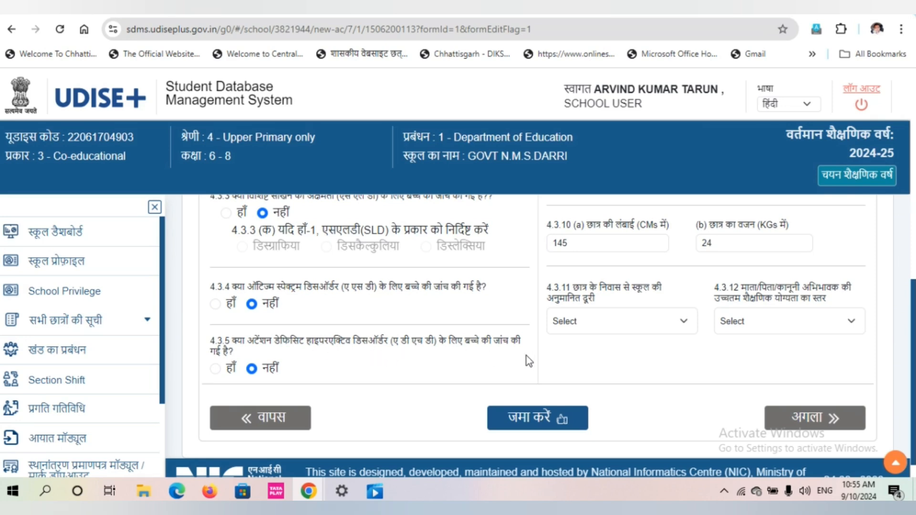
pyautogui.scroll(6, 243, 377)
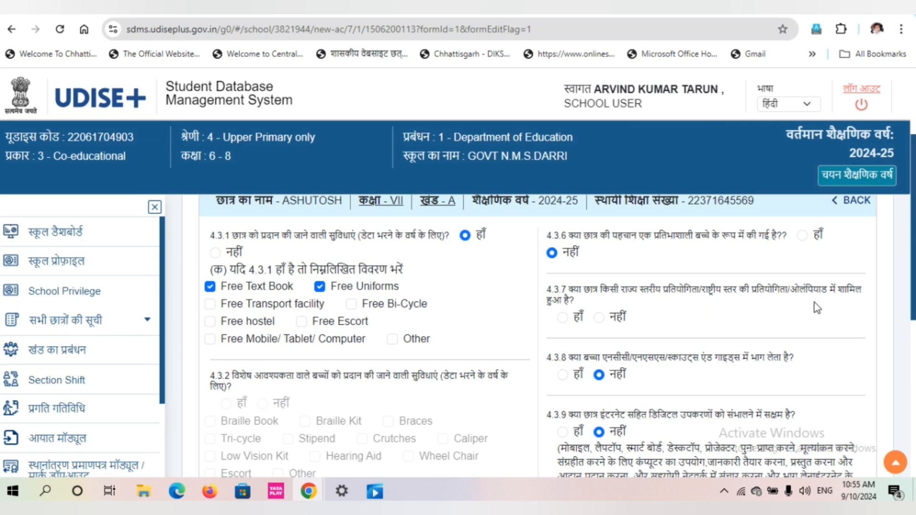
# Answer No to state/national competition or Olympiad participation (4.3.7) and Yes to the ability to handle digital devices (4.3.9)
pyautogui.click(564, 319)
pyautogui.click(602, 320)
pyautogui.scroll(-2, 913, 292)
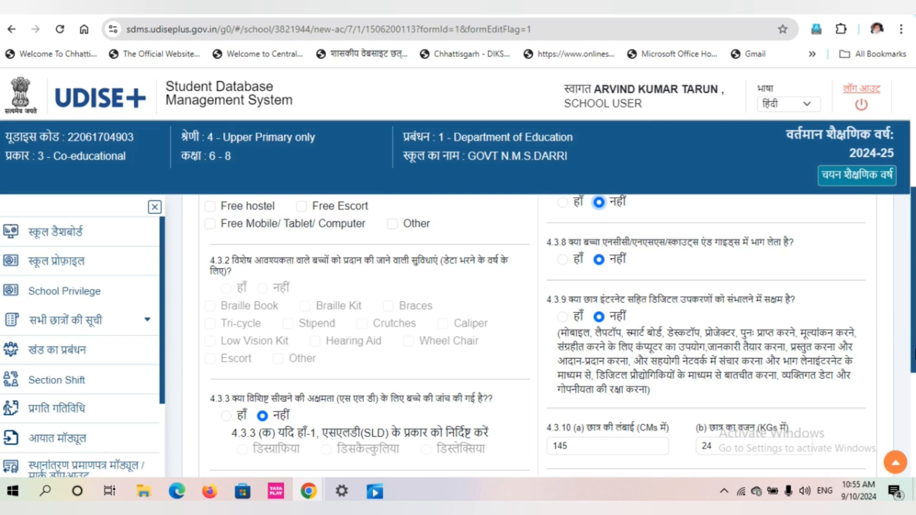
pyautogui.scroll(-2, 913, 354)
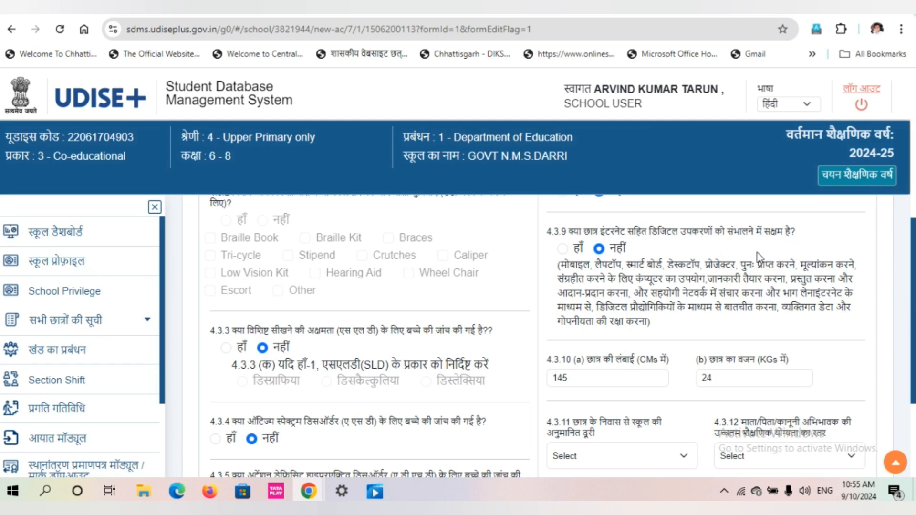
pyautogui.click(563, 249)
# Set the student's height to 146 cm and weight to 25 kg
pyautogui.scroll(-1, 646, 316)
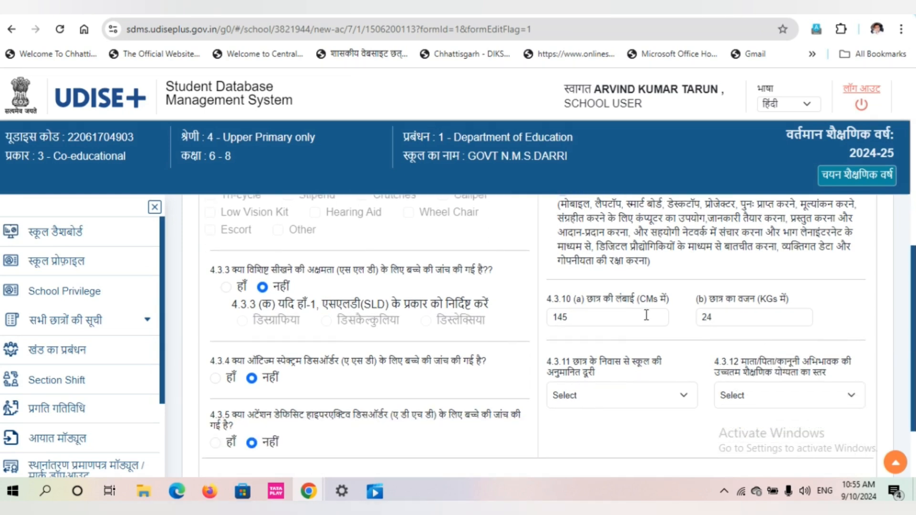
pyautogui.click(576, 319)
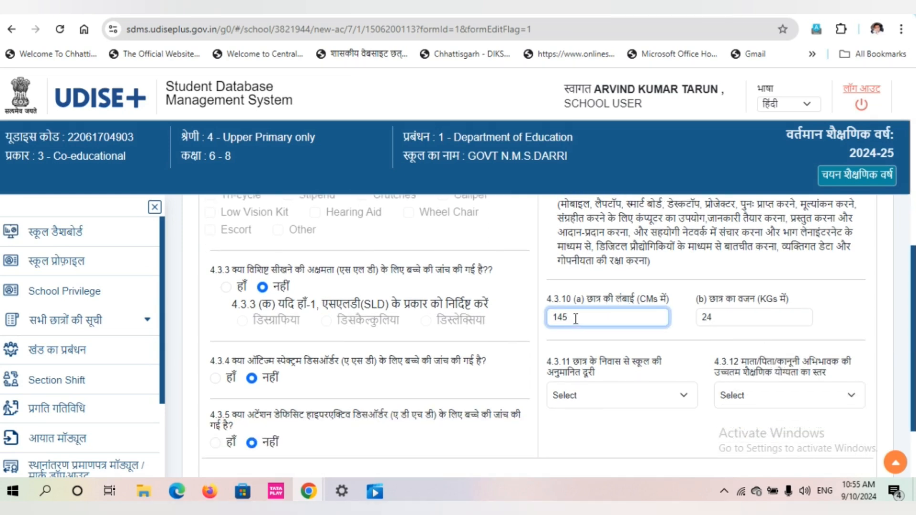
pyautogui.press('BackSpace')
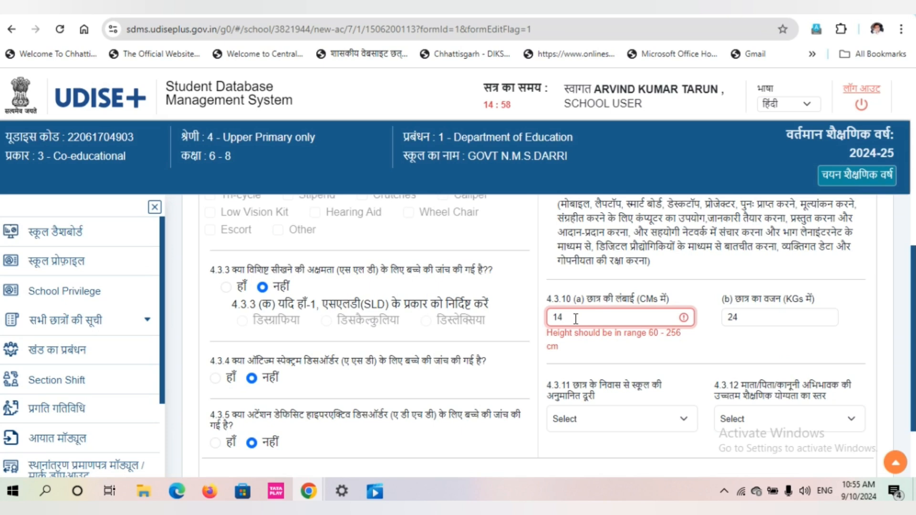
pyautogui.write('6')
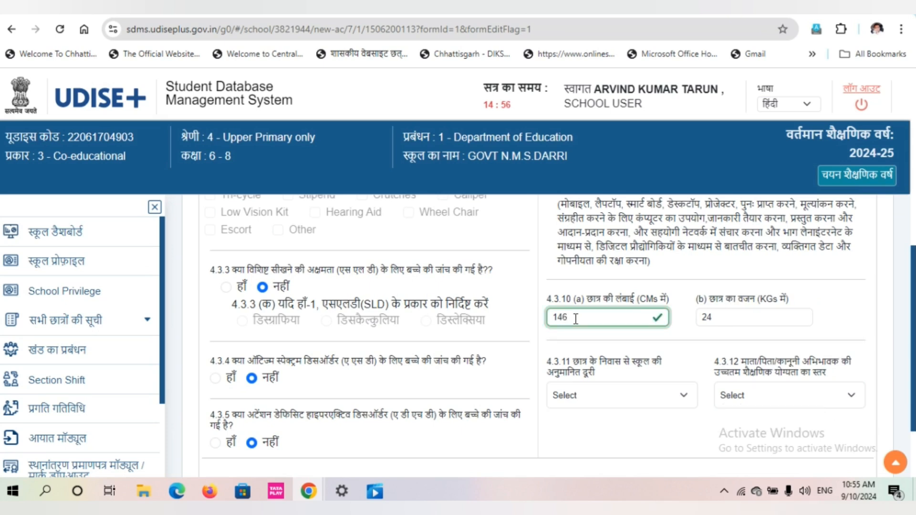
pyautogui.click(684, 338)
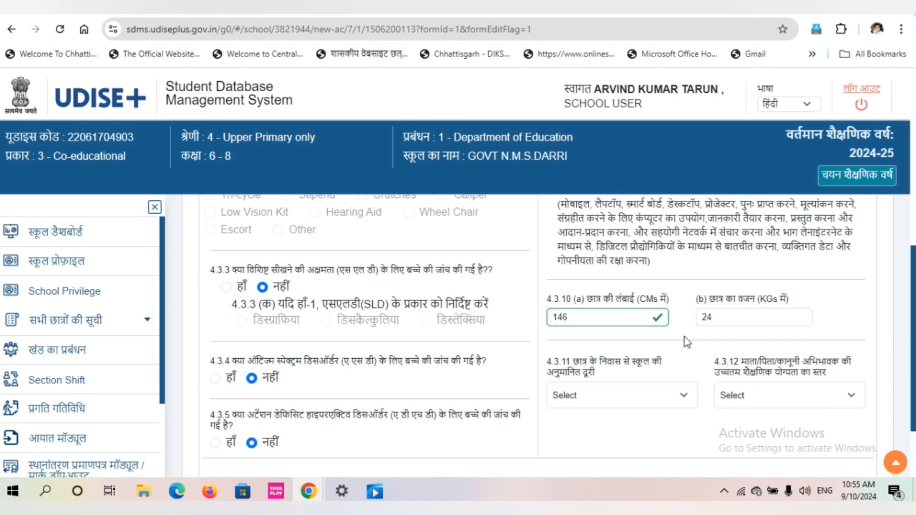
pyautogui.click(742, 320)
pyautogui.press('BackSpace')
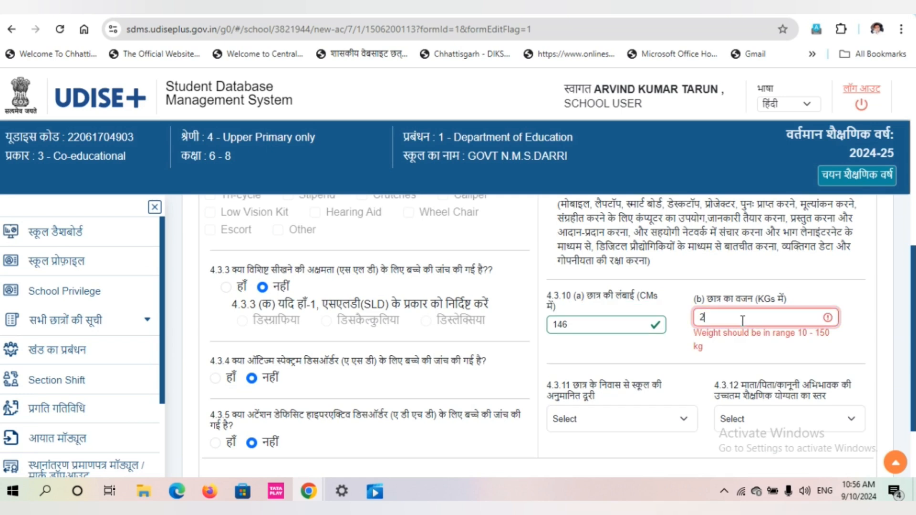
pyautogui.write('5')
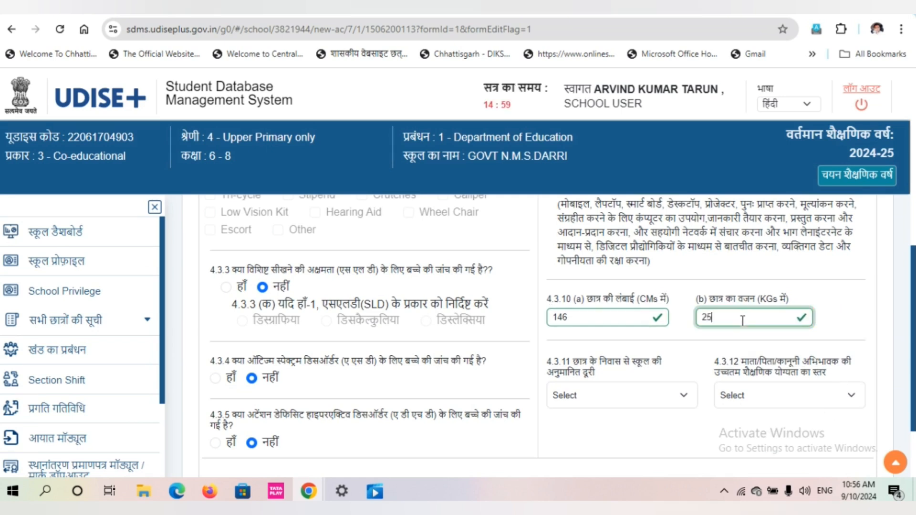
pyautogui.click(692, 344)
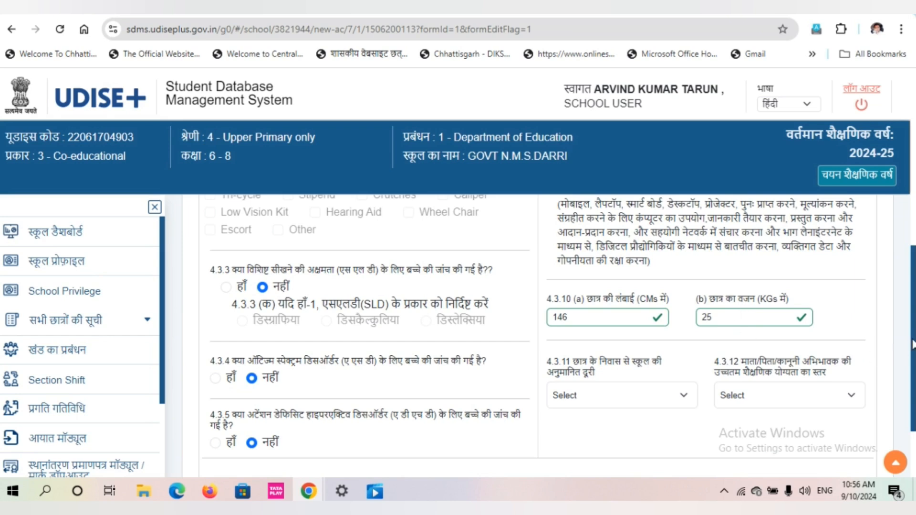
# Choose 2 - Between 1-3 Kms as the home-to-school distance and 2 - Upper Primary as the parent or guardian's highest education level
pyautogui.scroll(-2, 911, 345)
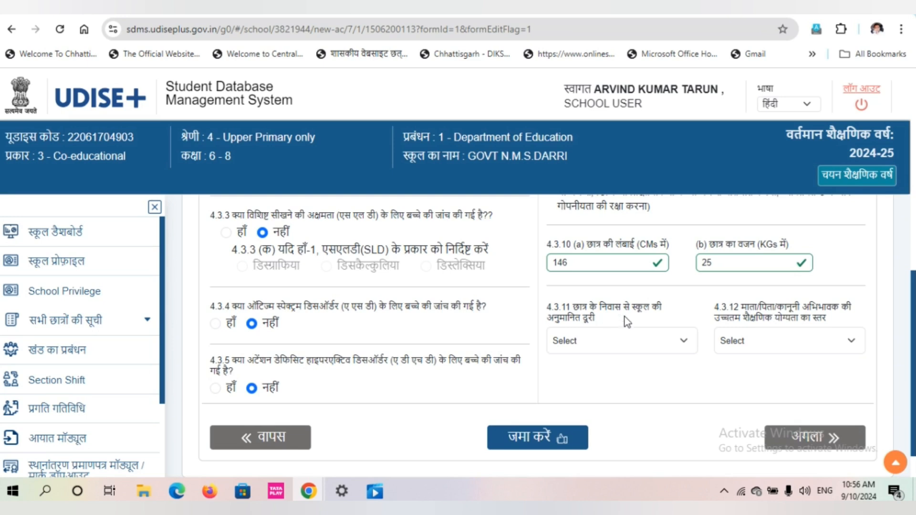
pyautogui.click(684, 351)
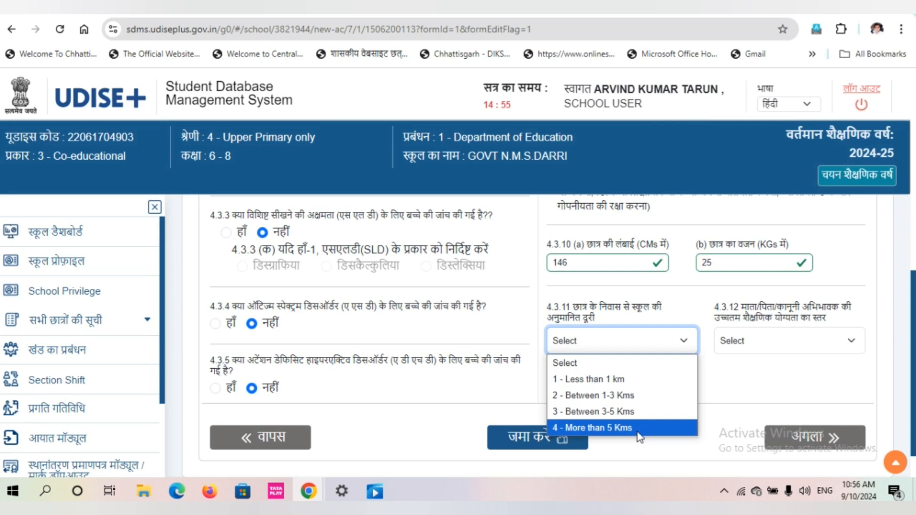
pyautogui.click(630, 395)
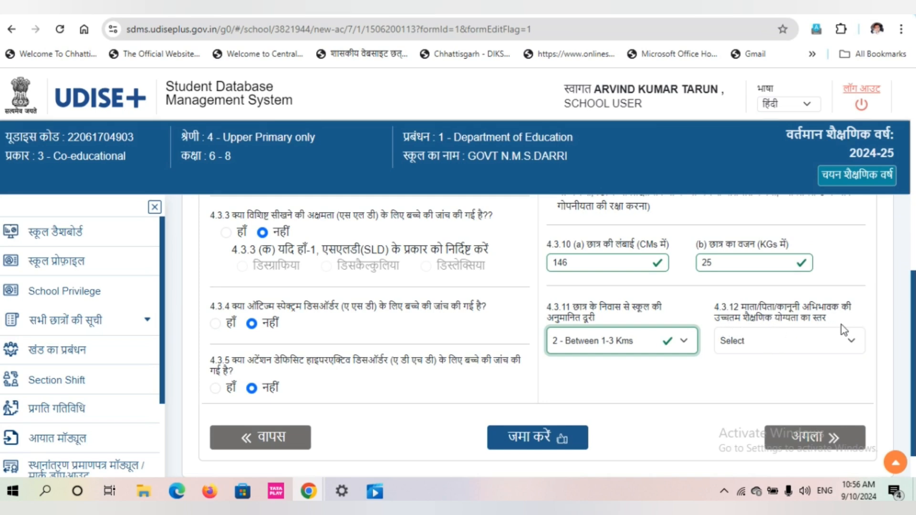
pyautogui.click(847, 351)
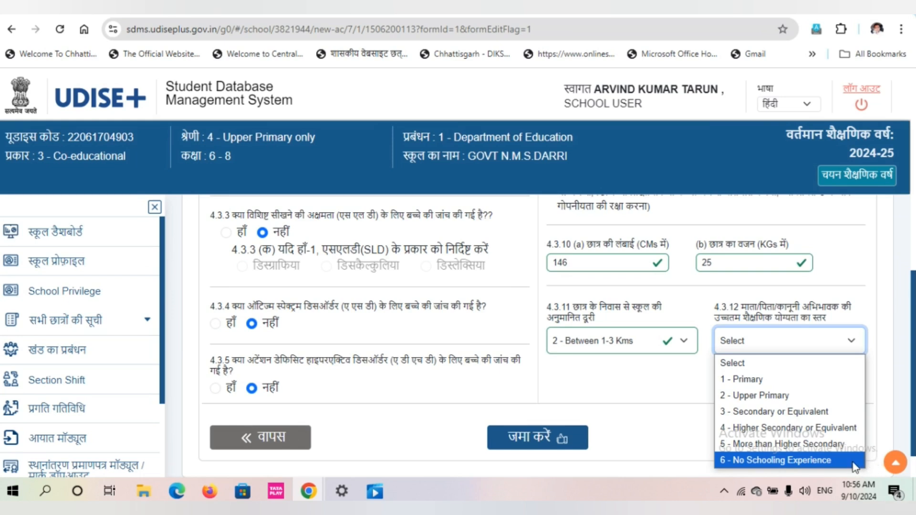
pyautogui.click(841, 397)
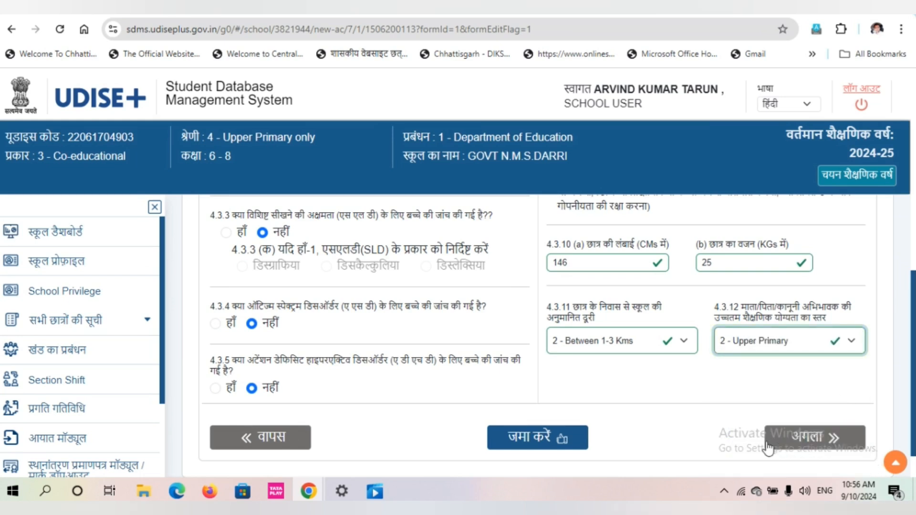
# Save the student's facility profile and dismiss the screen recorder notification
pyautogui.click(528, 448)
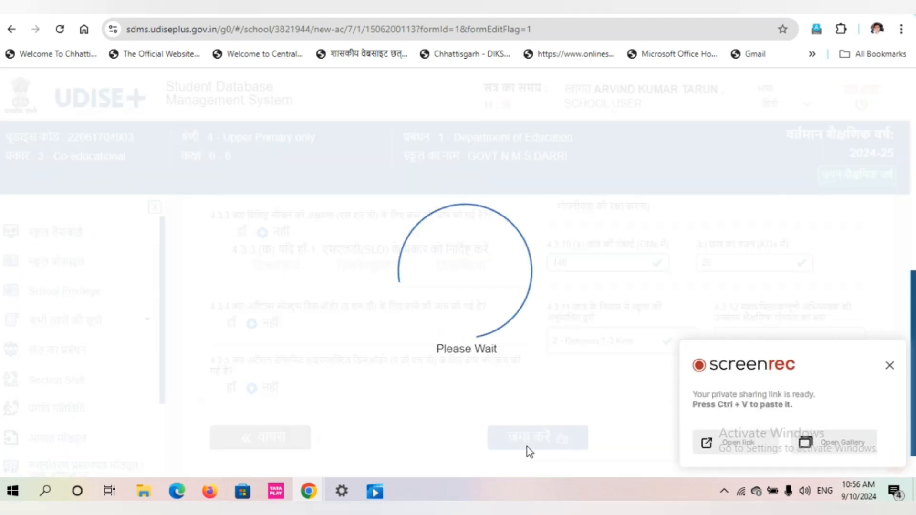
pyautogui.click(889, 366)
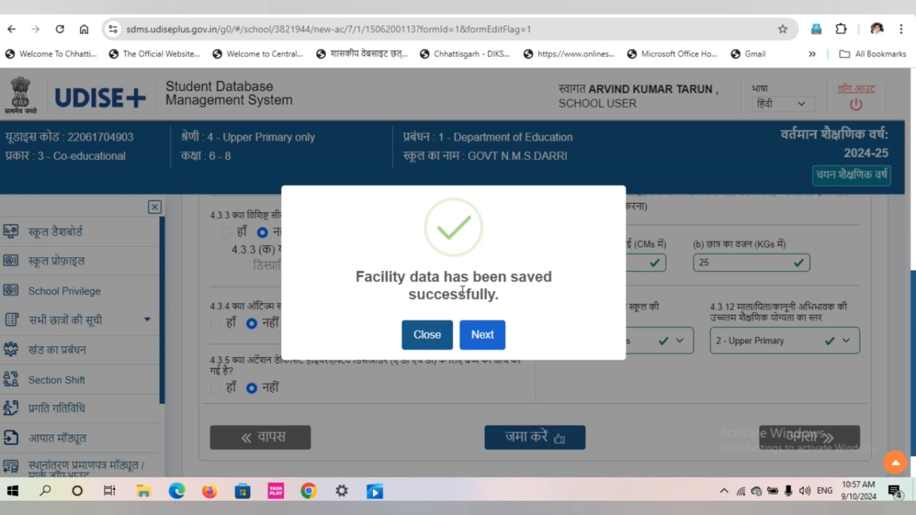
# Proceed to the student's profile preview, complete the data for the record and confirm the completion
pyautogui.click(484, 335)
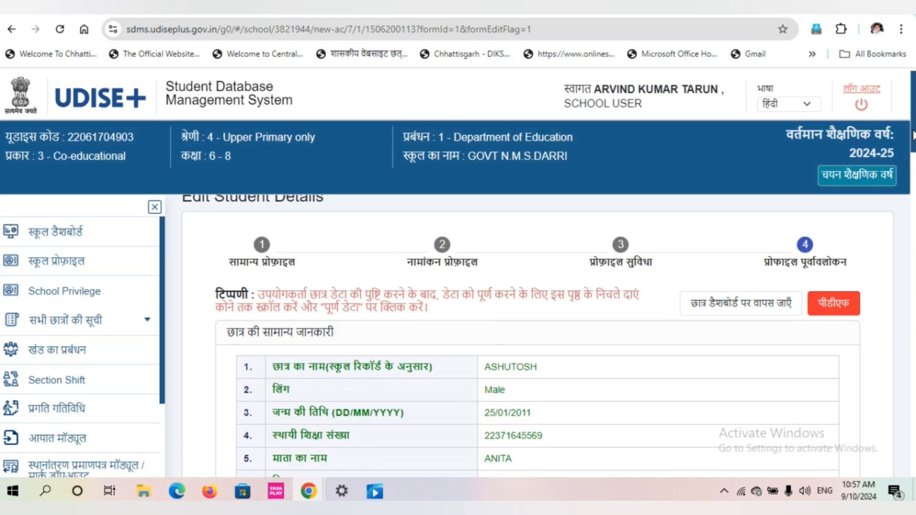
pyautogui.scroll(1, 913, 135)
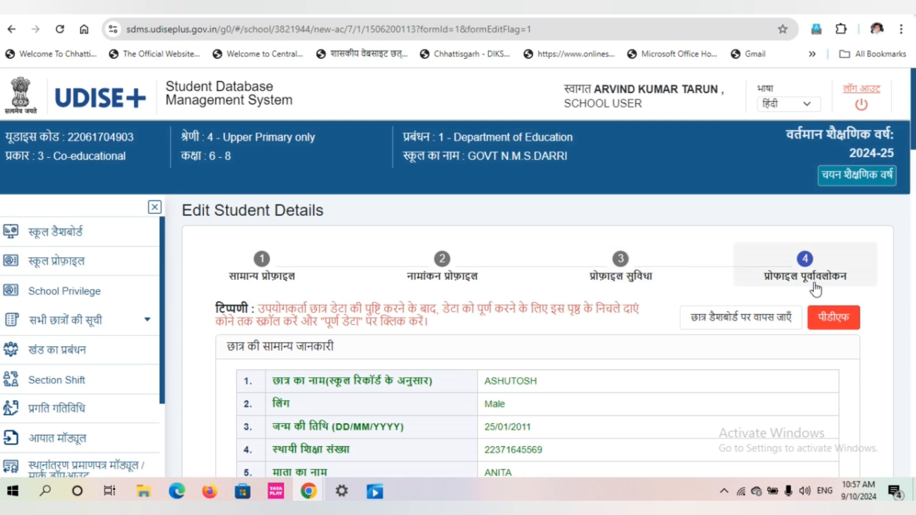
pyautogui.scroll(-7, 914, 144)
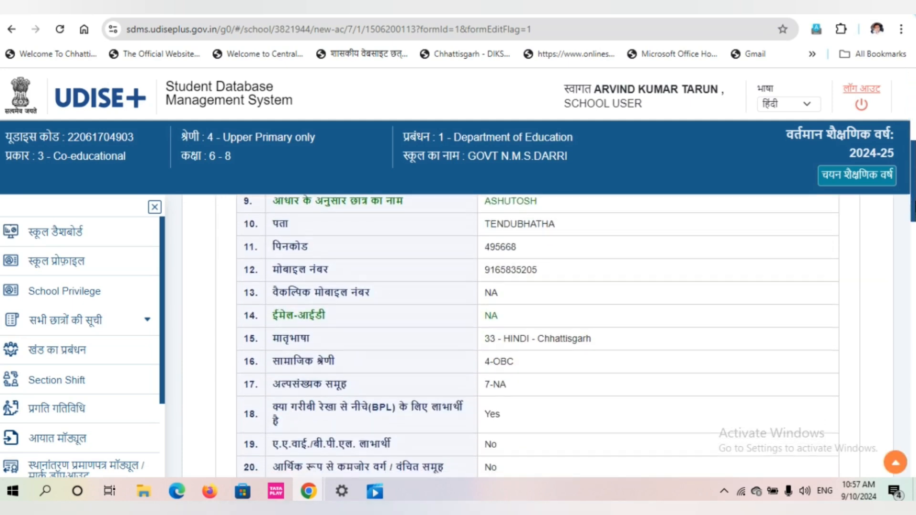
pyautogui.scroll(-7, 538, 334)
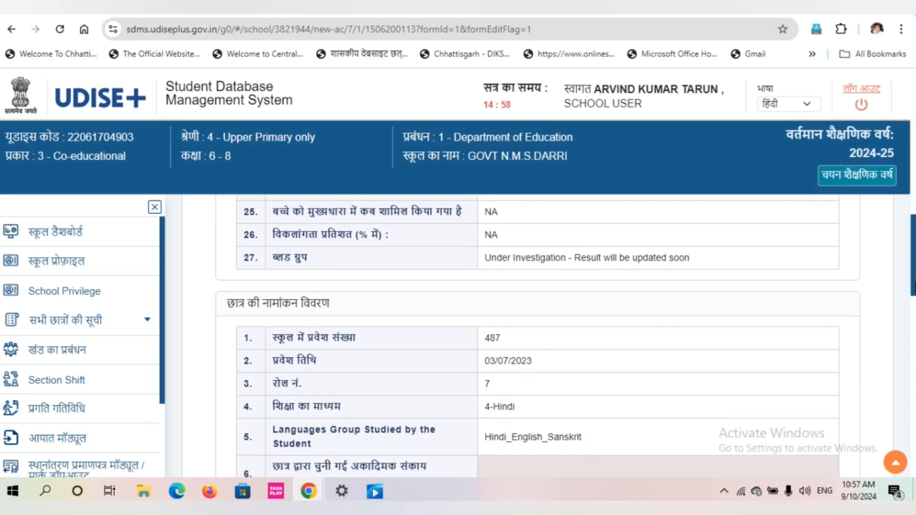
pyautogui.scroll(-4, 539, 334)
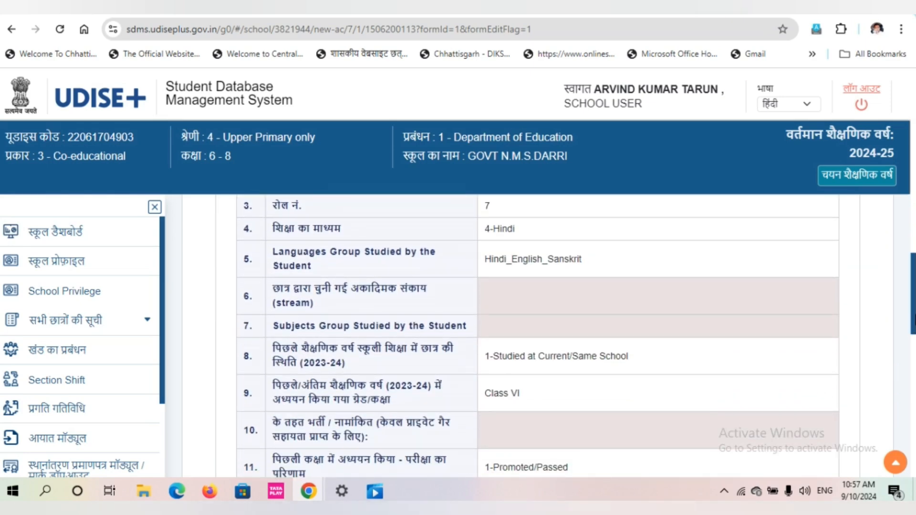
pyautogui.scroll(-14, 538, 334)
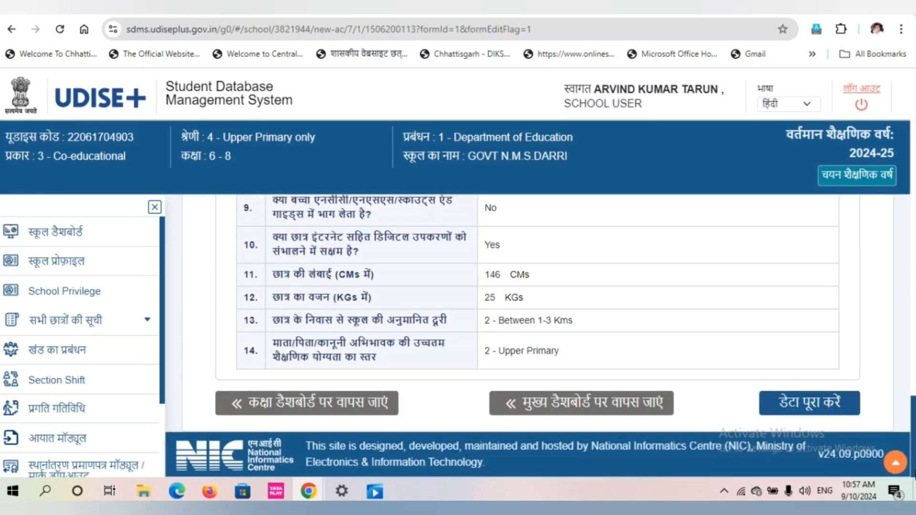
pyautogui.click(821, 406)
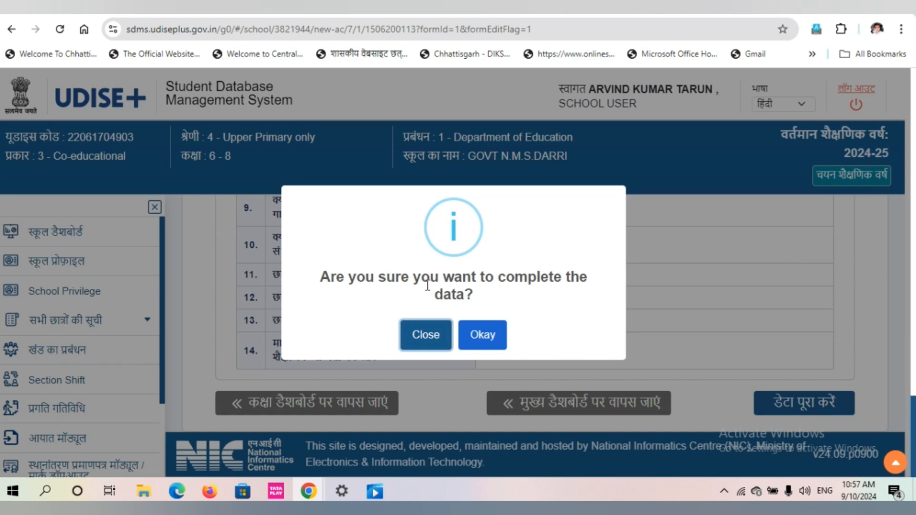
pyautogui.click(482, 336)
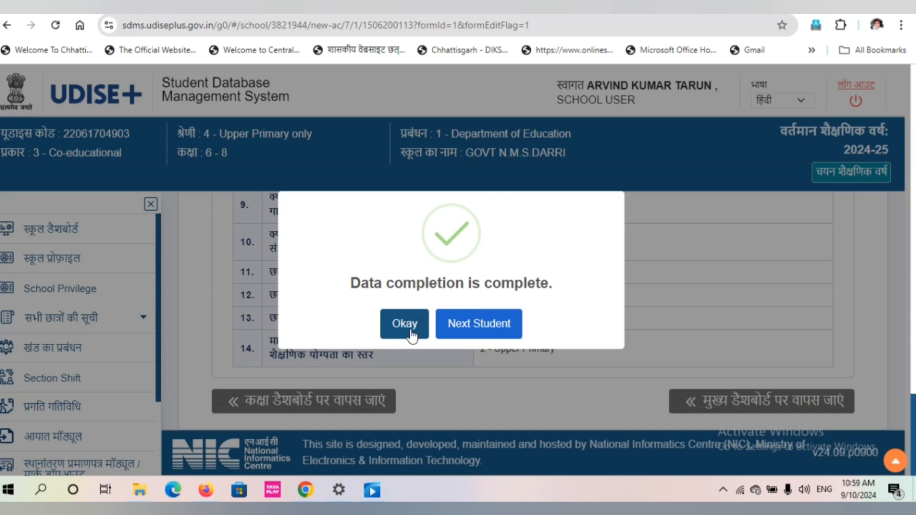
# Move on to the next class VII student and look over the general profile form
pyautogui.click(485, 331)
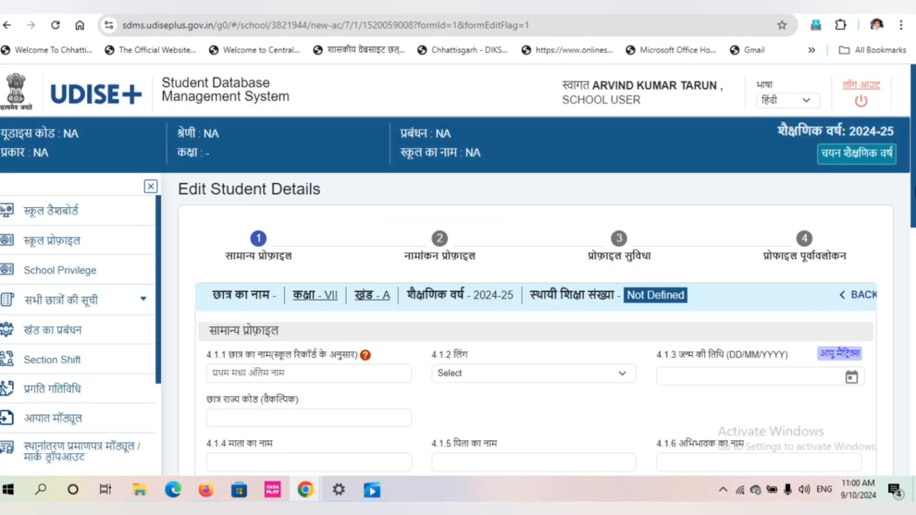
pyautogui.moveTo(912, 161); pyautogui.dragTo(907, 240)
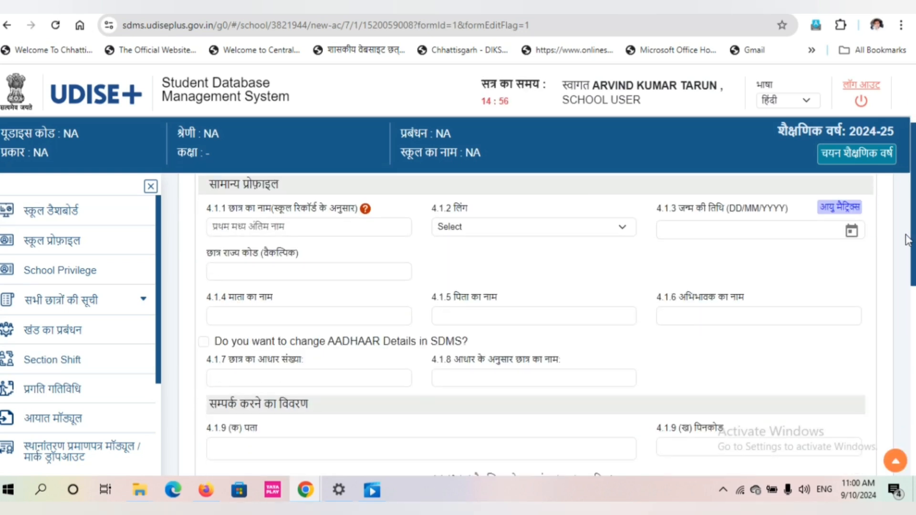
pyautogui.moveTo(908, 240); pyautogui.dragTo(906, 182)
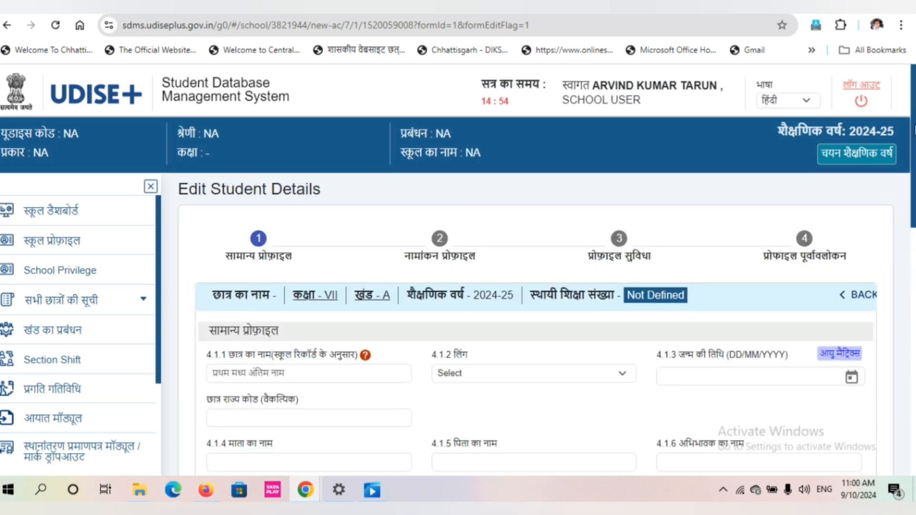
# Return to the school dashboard and open the class VII student list for viewing and managing
pyautogui.click(58, 212)
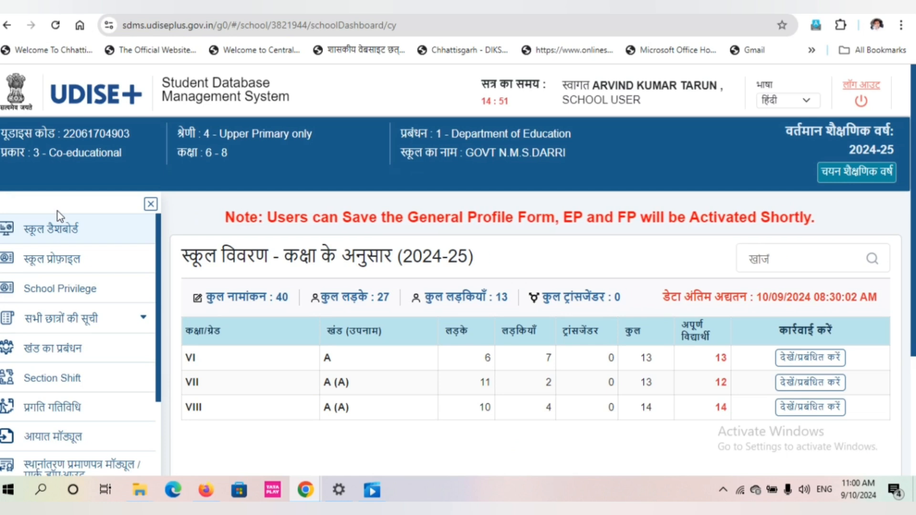
pyautogui.click(808, 384)
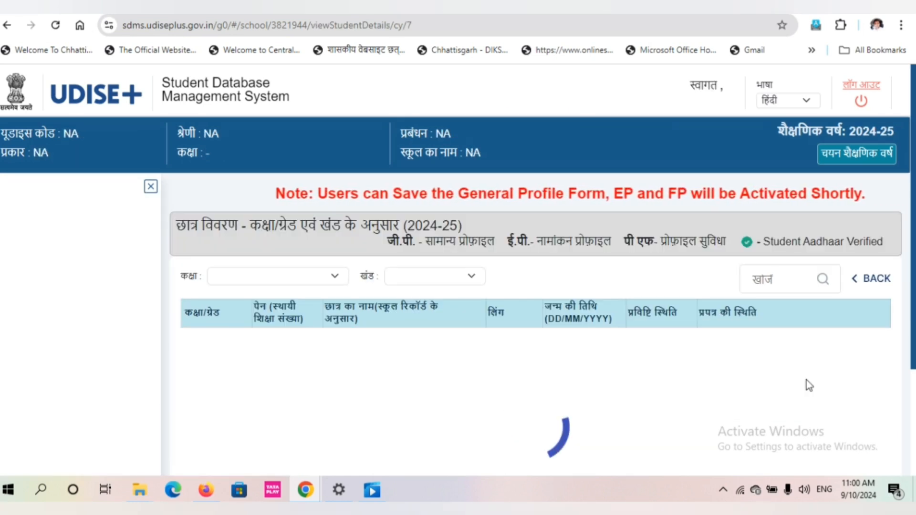